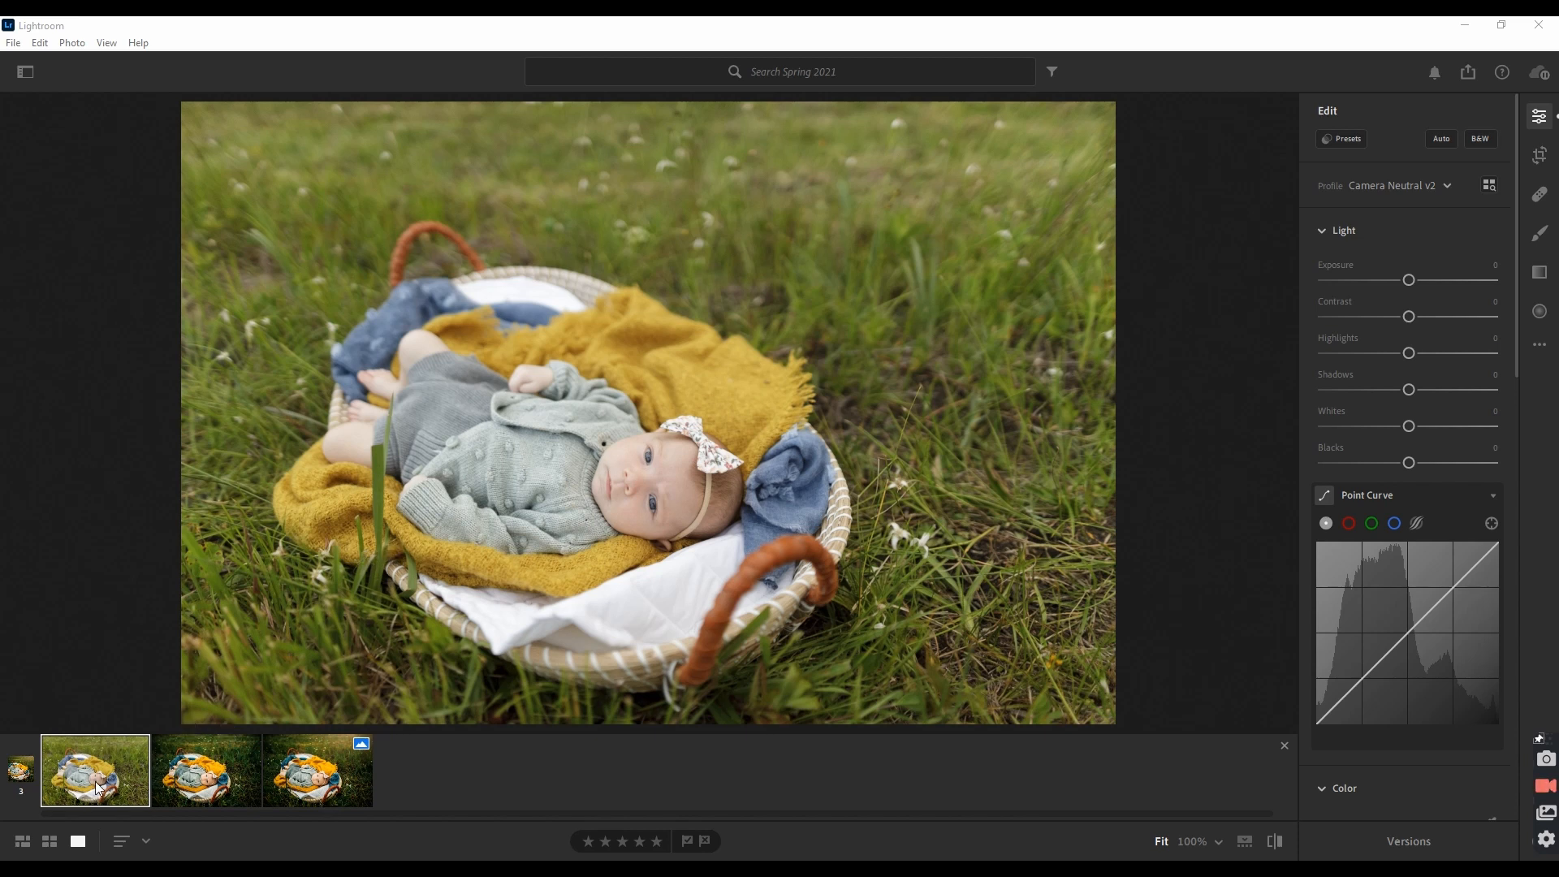
# Apply the Awake preset from the Luminous Presets group to the first baby-in-basket photo
pyautogui.click(325, 787)
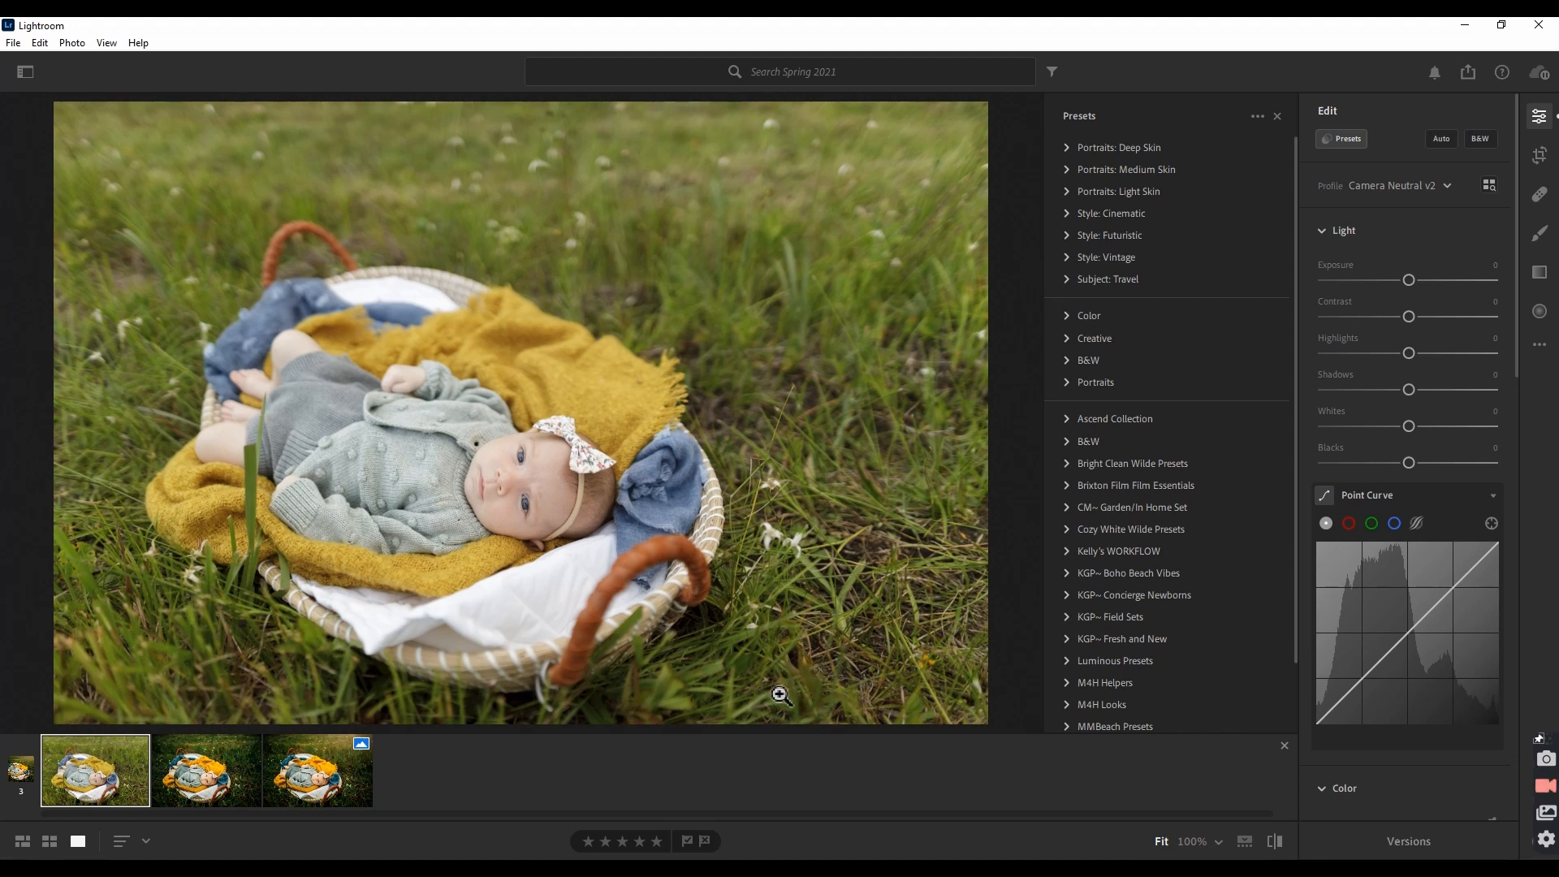
pyautogui.click(1067, 663)
pyautogui.scroll(-5, 1163, 649)
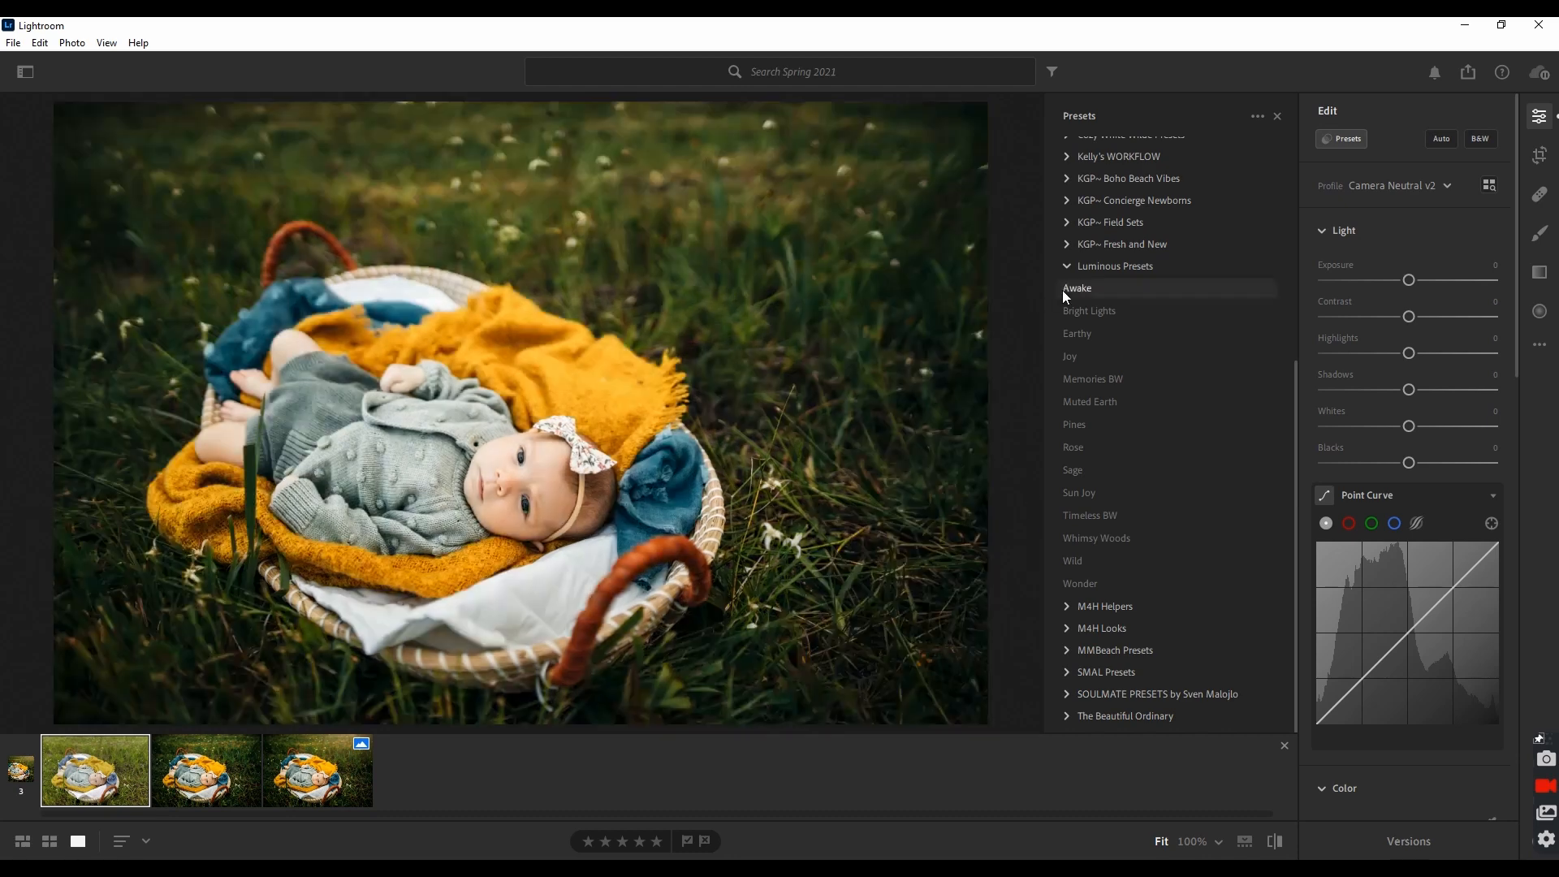
pyautogui.click(1064, 289)
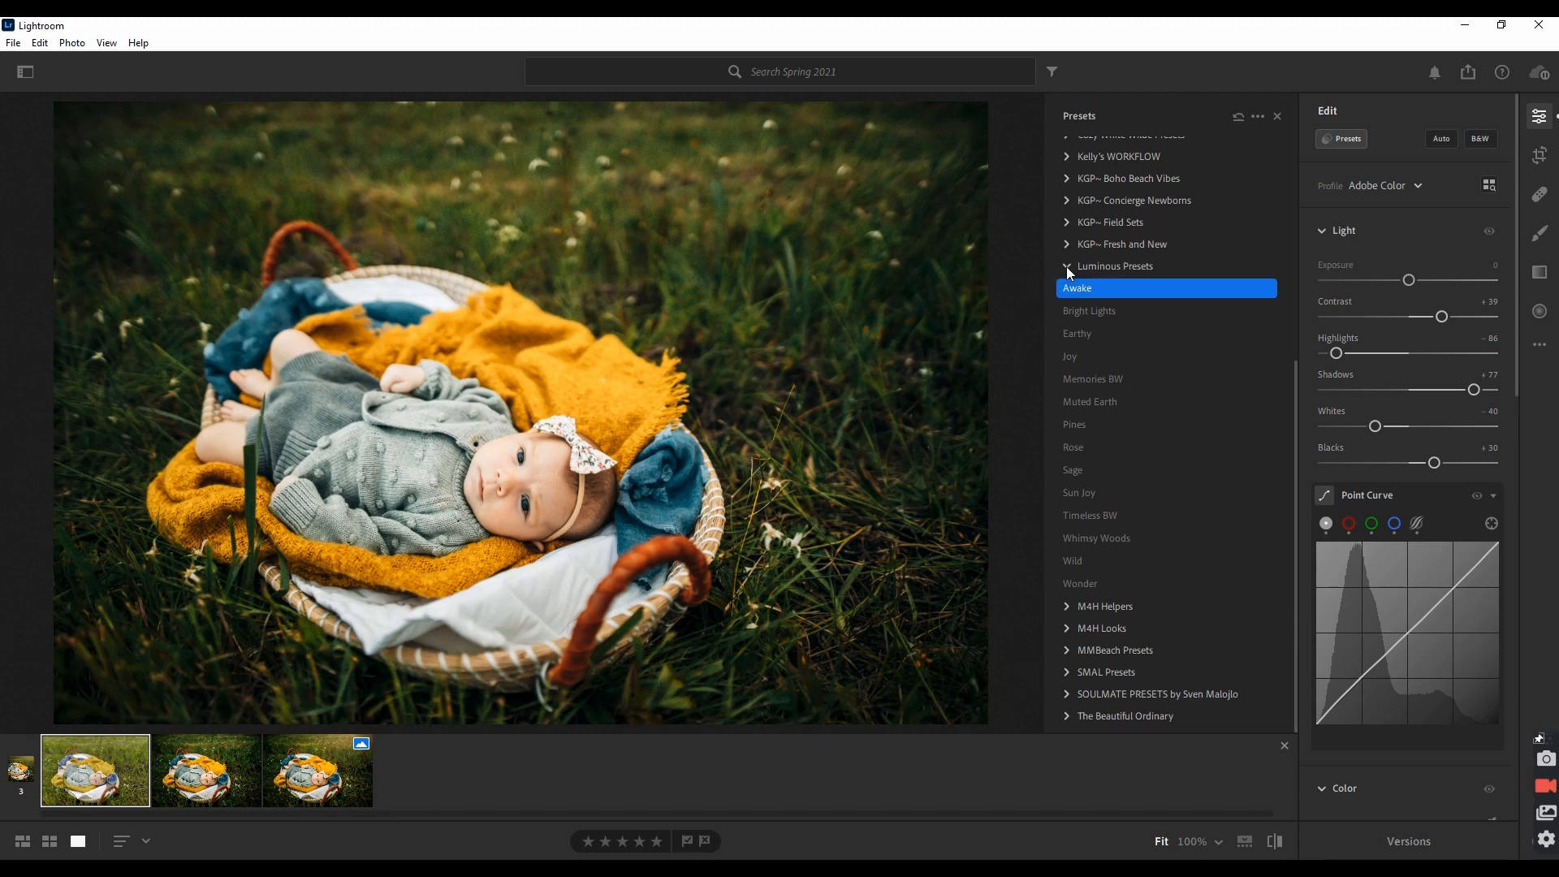
pyautogui.click(1067, 267)
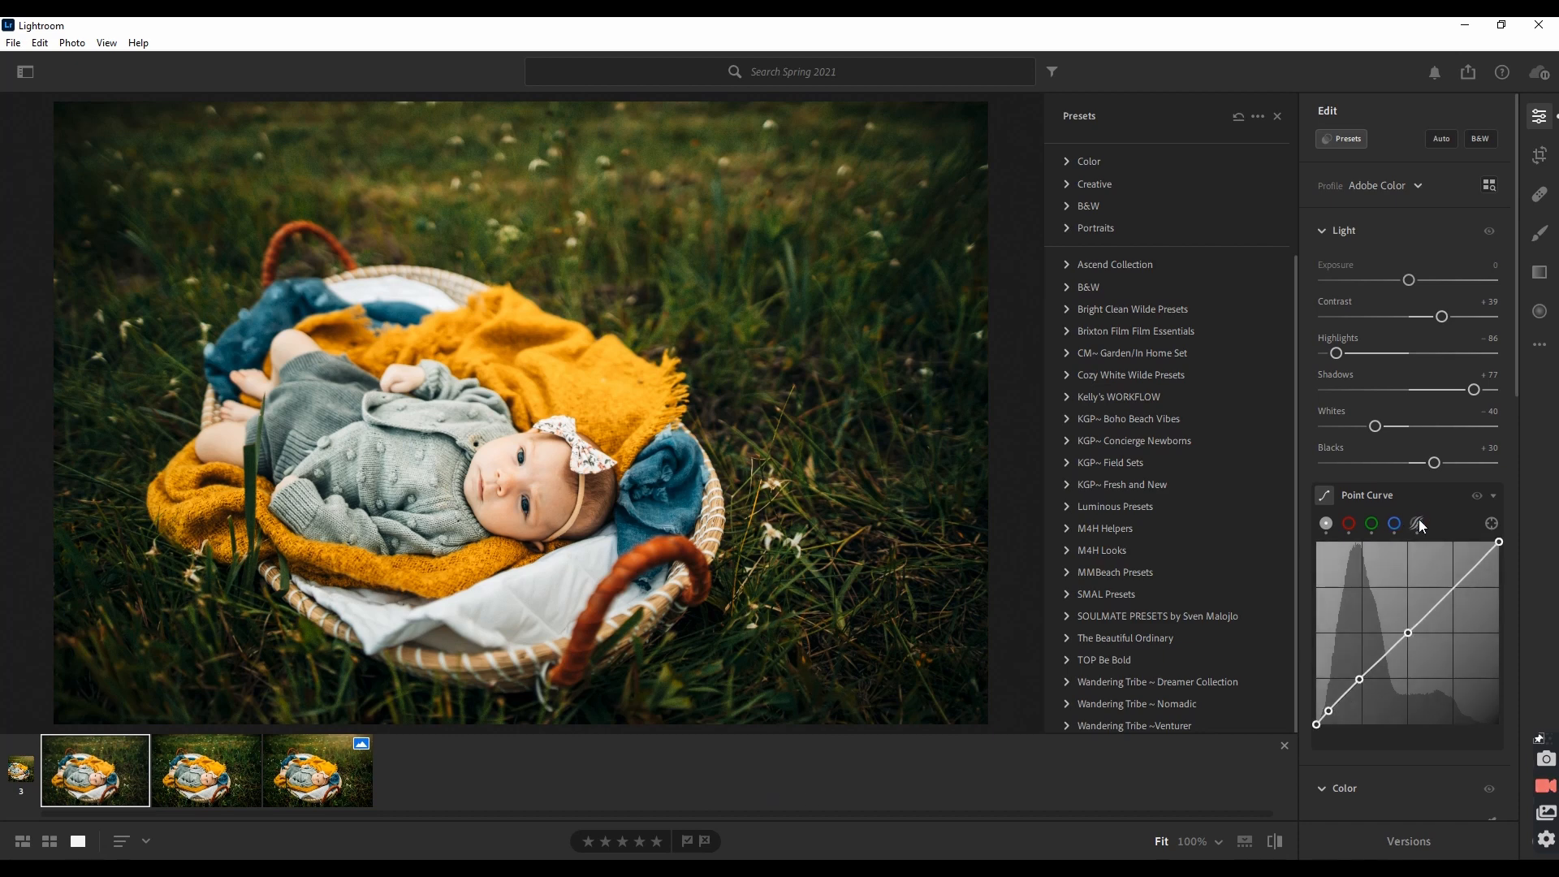
# Remove chromatic aberration, and set sharpening to 81, noise reduction to 45 and color noise reduction to 47
pyautogui.scroll(-5, 1428, 550)
pyautogui.scroll(-7, 1425, 547)
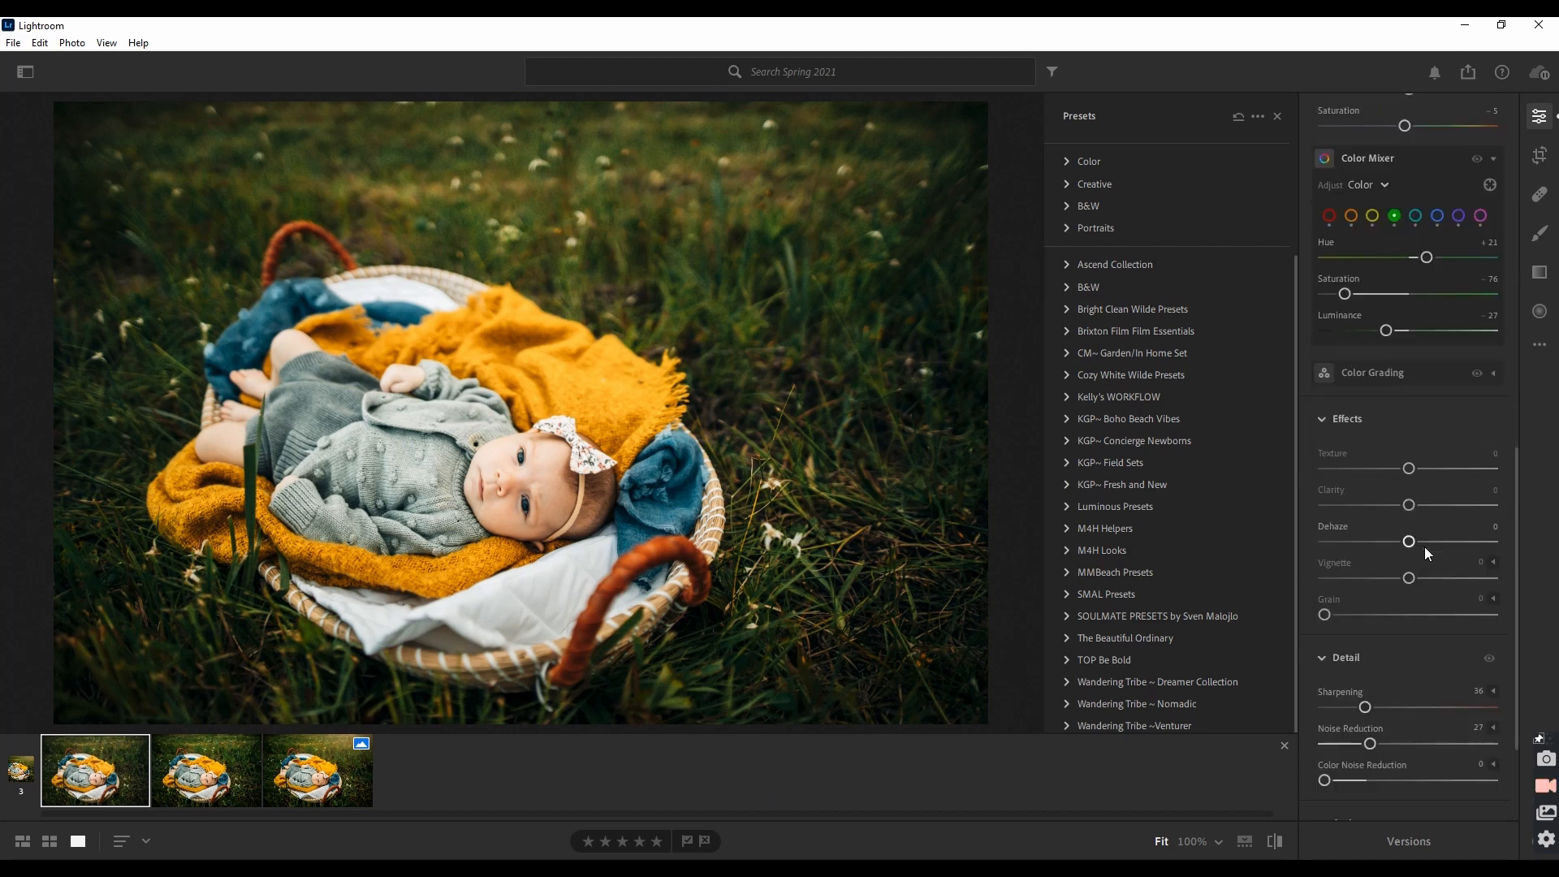
pyautogui.scroll(-2, 1425, 547)
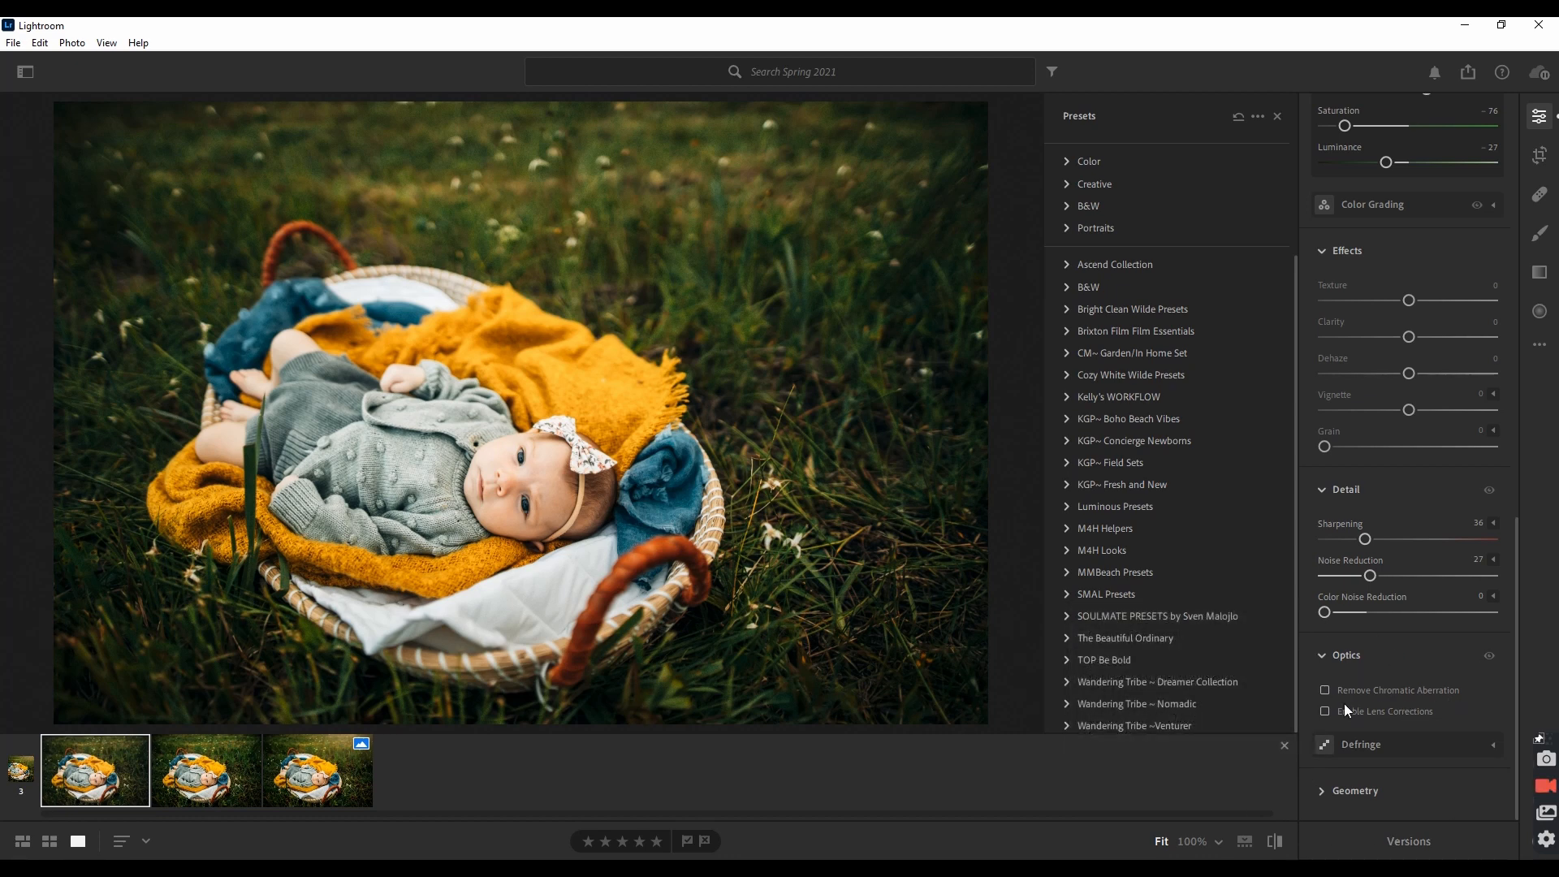
pyautogui.click(1325, 690)
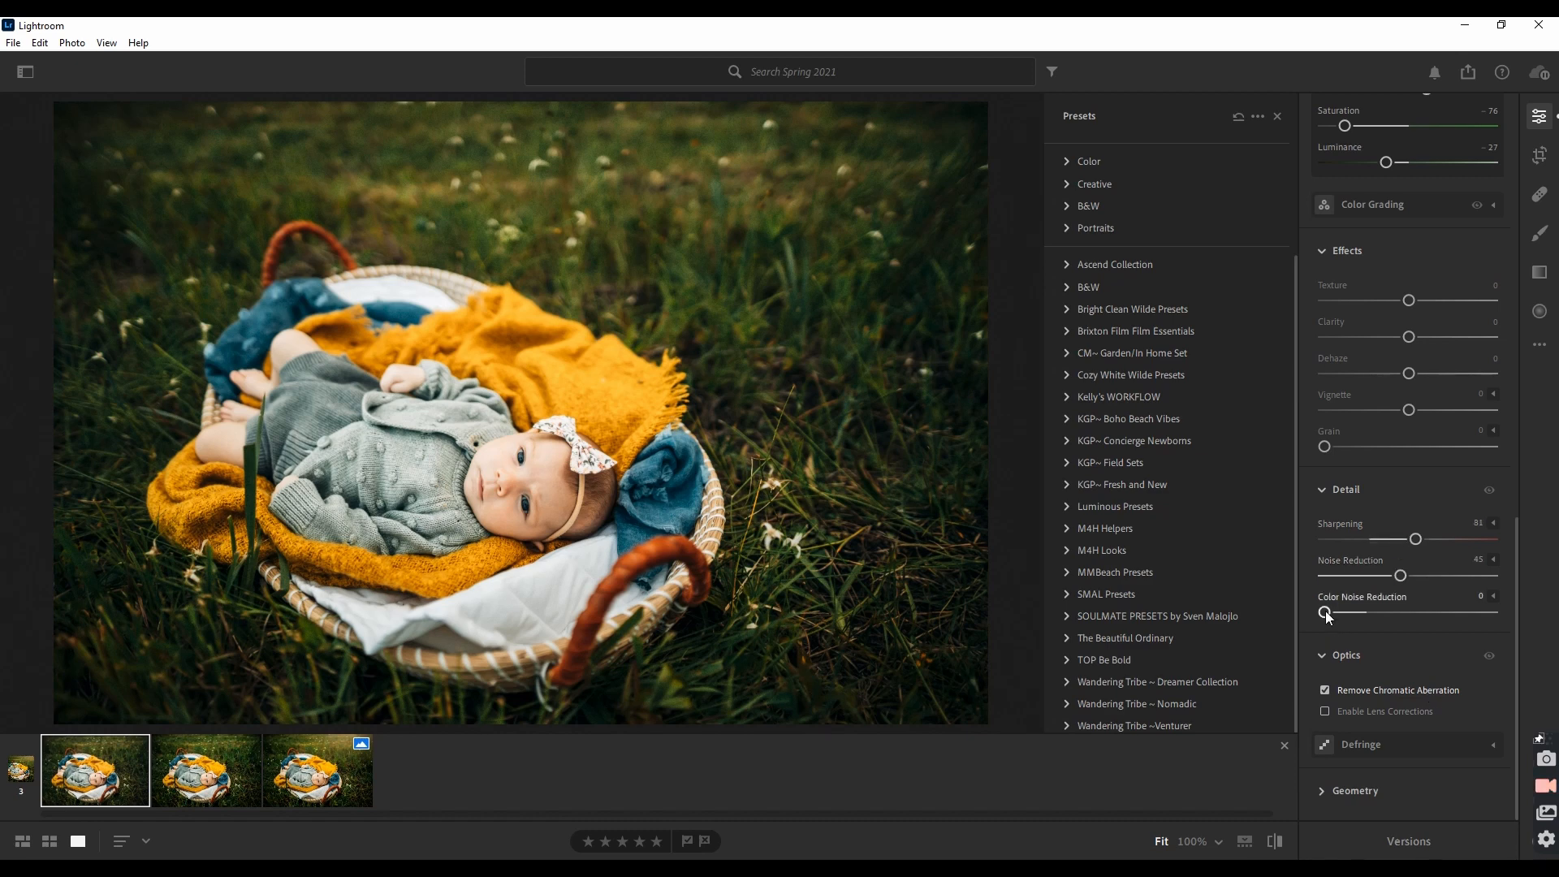
pyautogui.moveTo(1325, 612); pyautogui.dragTo(1352, 613)
pyautogui.moveTo(1352, 613); pyautogui.dragTo(1404, 612)
pyautogui.moveTo(1377, 601)
# Set the photo's grain to 11, texture to +34, clarity to -15, dehaze to +12 and vignette to -1
pyautogui.scroll(2, 1381, 600)
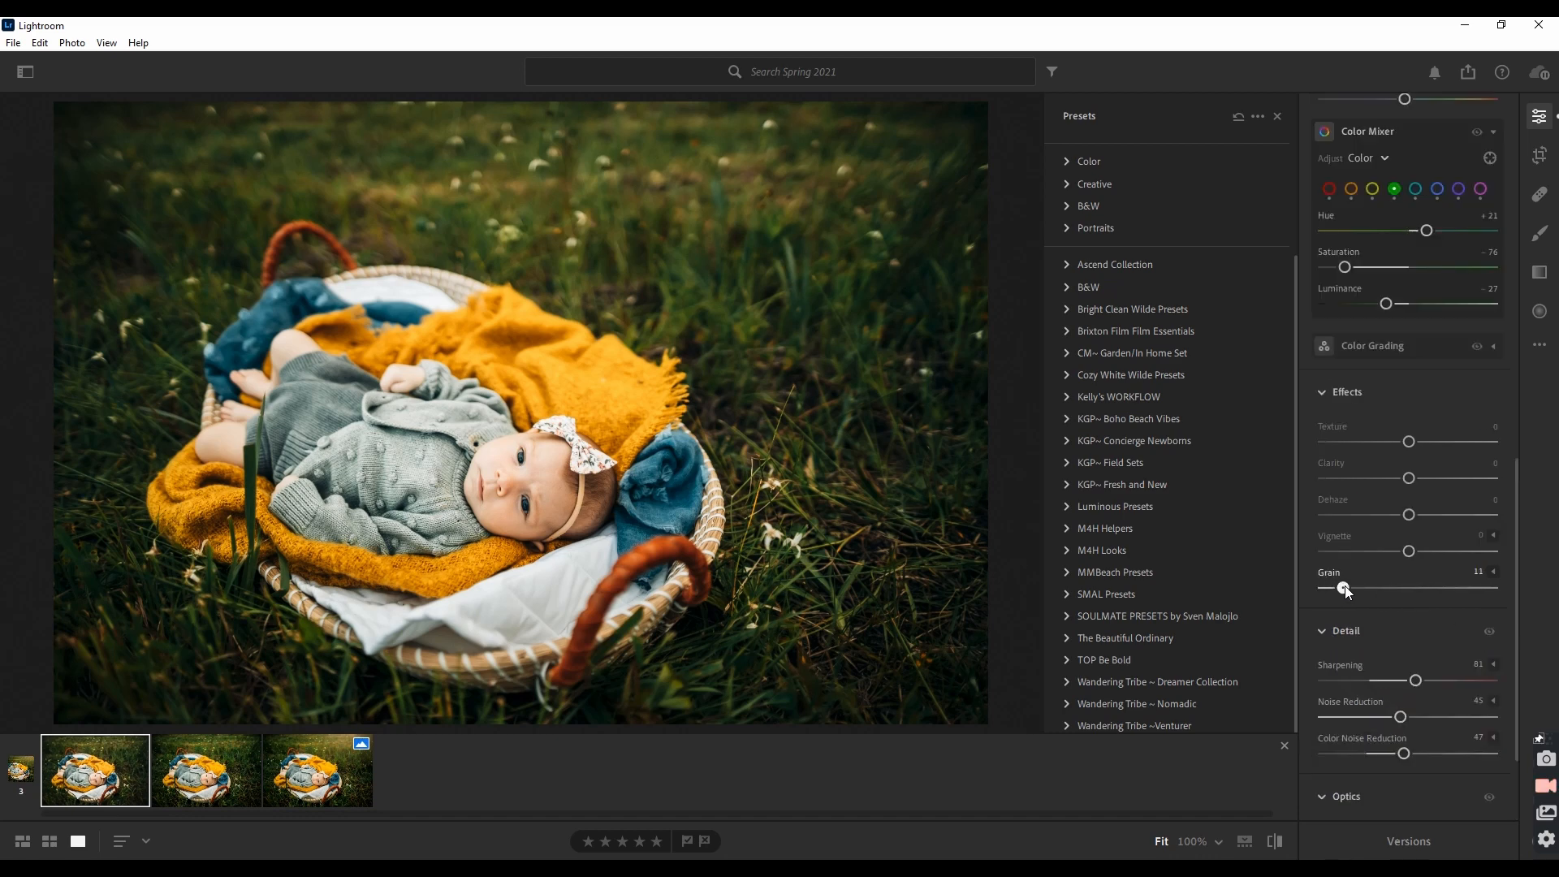
pyautogui.moveTo(1409, 442); pyautogui.dragTo(1419, 515)
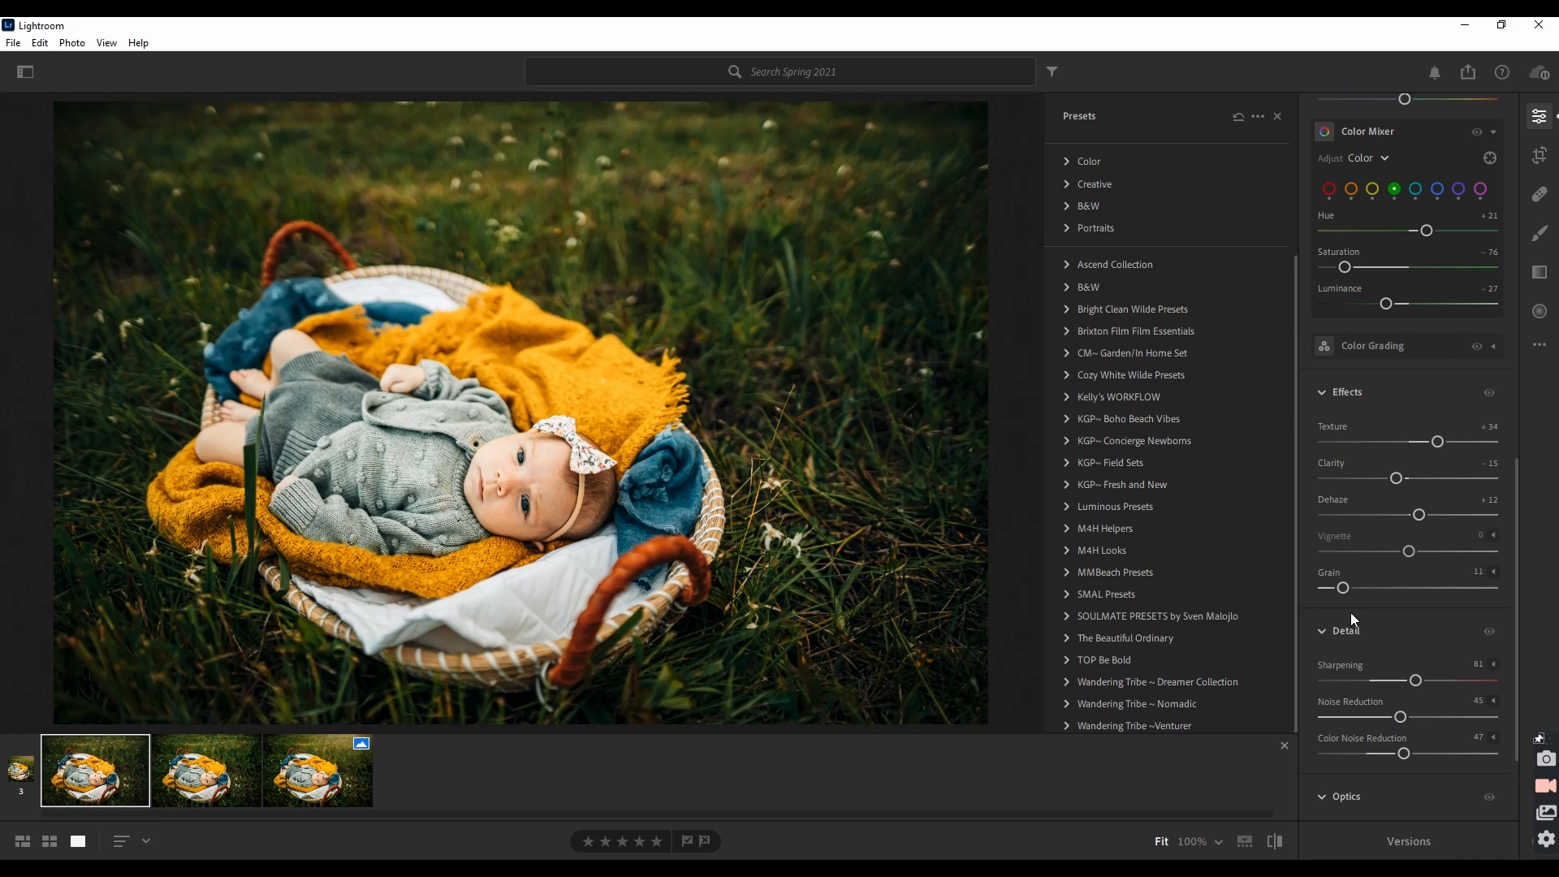
pyautogui.moveTo(1409, 552); pyautogui.dragTo(1409, 552)
# Set the greens to hue +43 and saturation -83, lower their luminance slightly, and compare the photo with the original
pyautogui.scroll(2, 1460, 491)
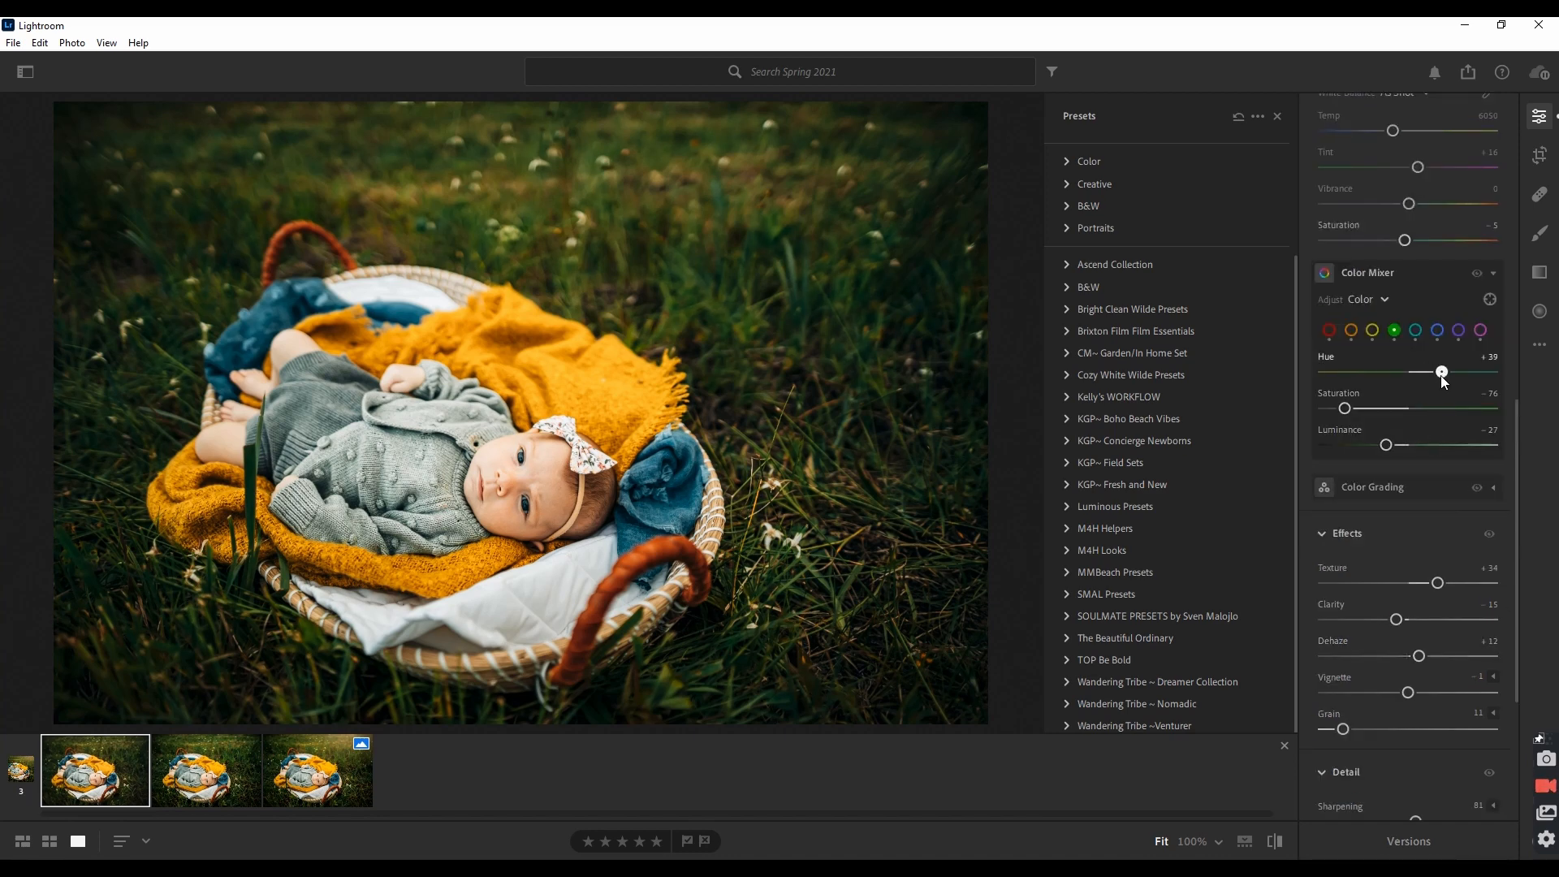
pyautogui.moveTo(1444, 378); pyautogui.dragTo(1445, 377)
pyautogui.moveTo(1386, 446); pyautogui.dragTo(1376, 449)
pyautogui.click(1274, 840)
pyautogui.click(1275, 840)
# Set the color temperature to 6531, tint to +15, vibrance to +9 and saturation to -14
pyautogui.scroll(5, 1435, 641)
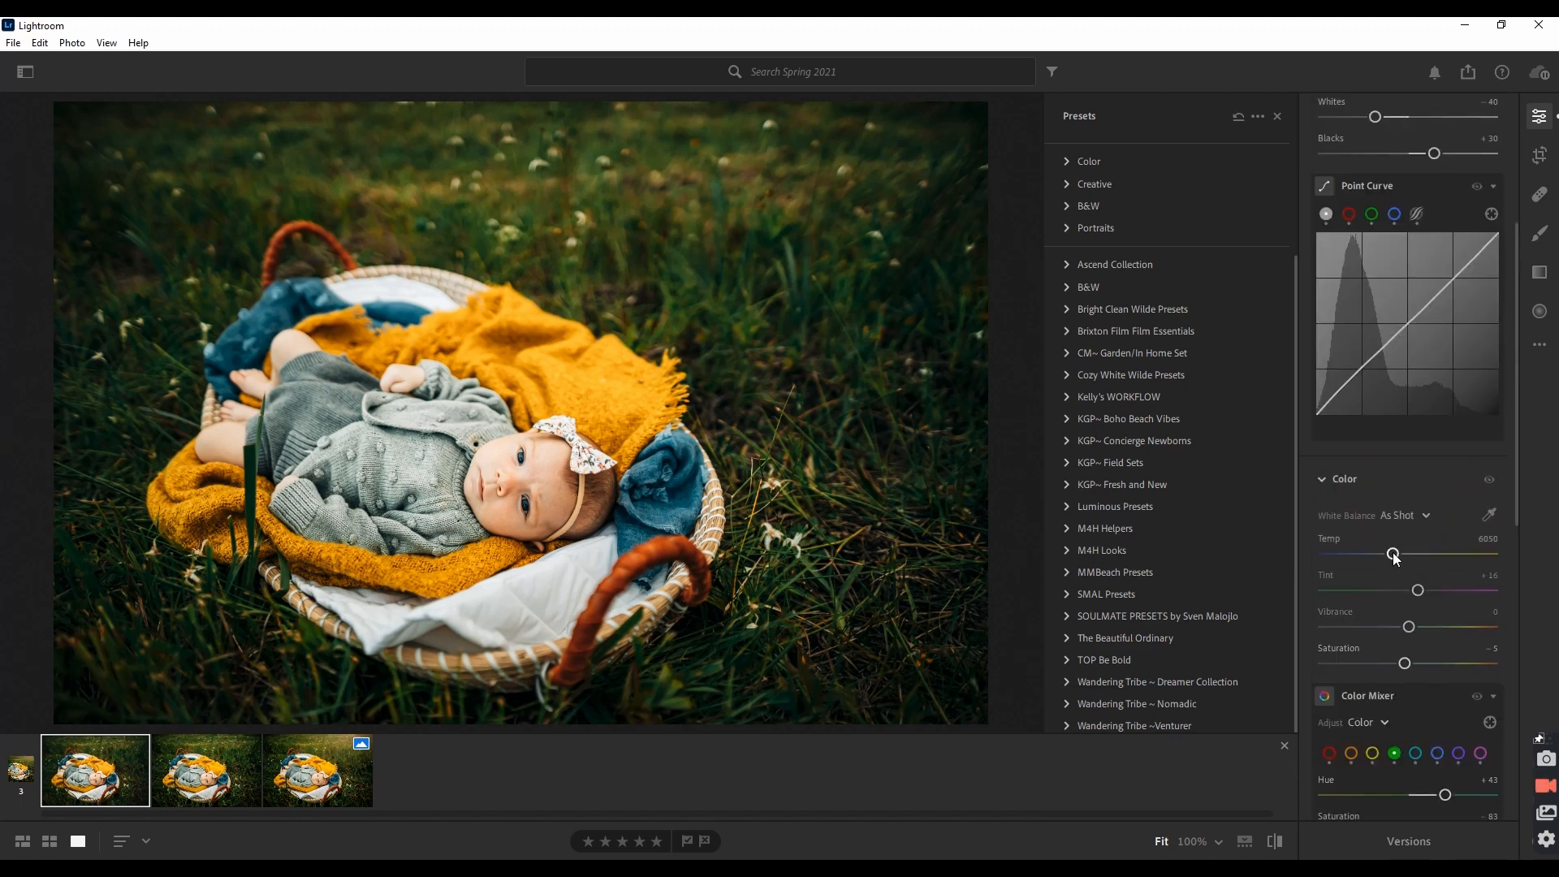
pyautogui.moveTo(1394, 552); pyautogui.dragTo(1416, 589)
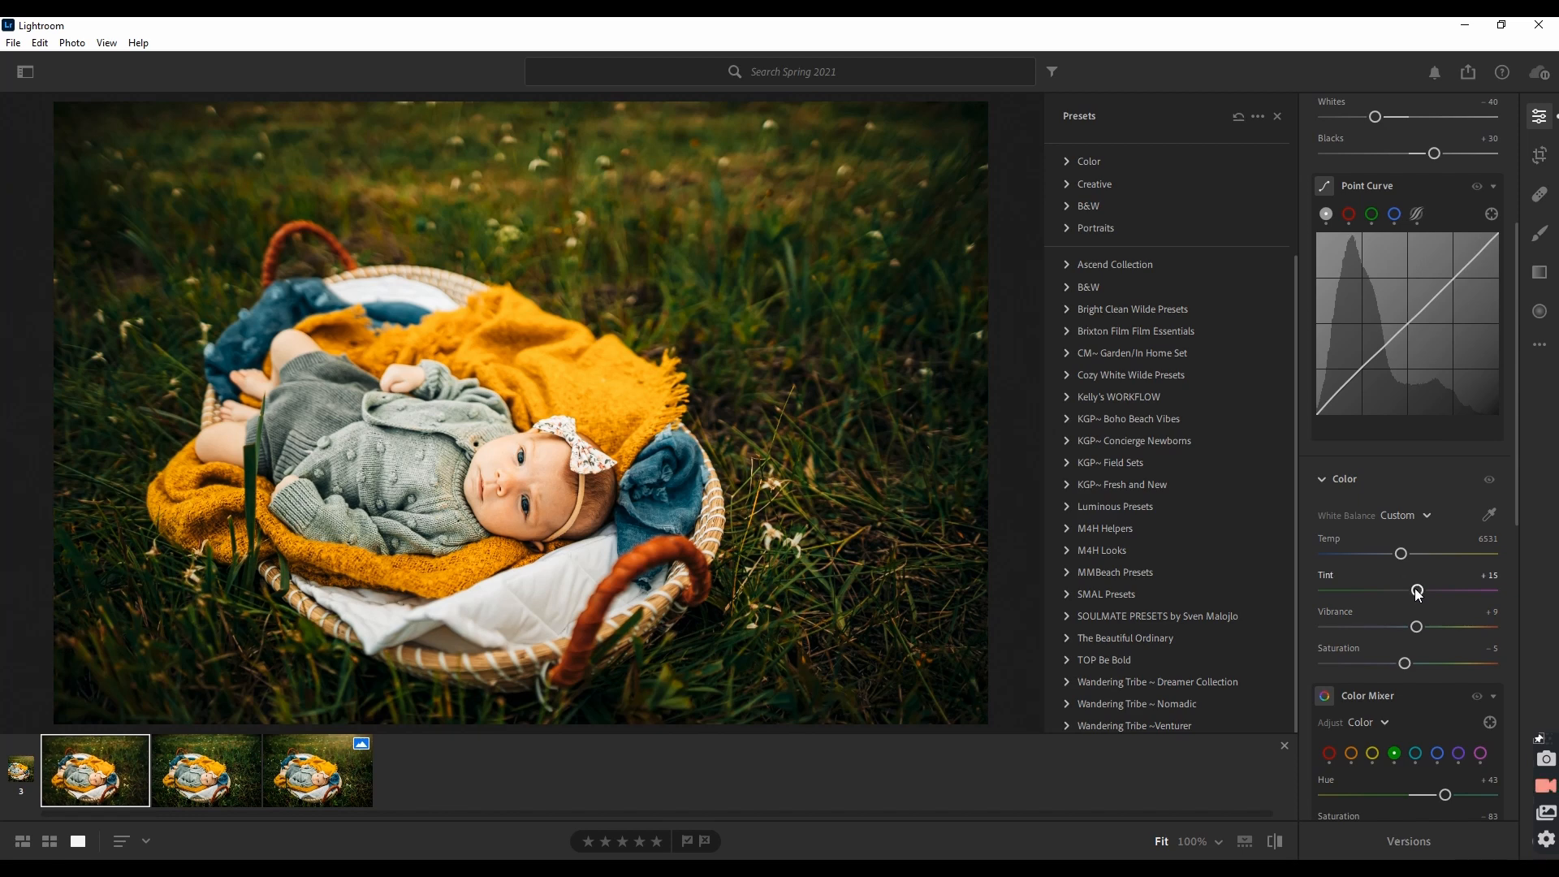
pyautogui.moveTo(1415, 661); pyautogui.dragTo(1399, 665)
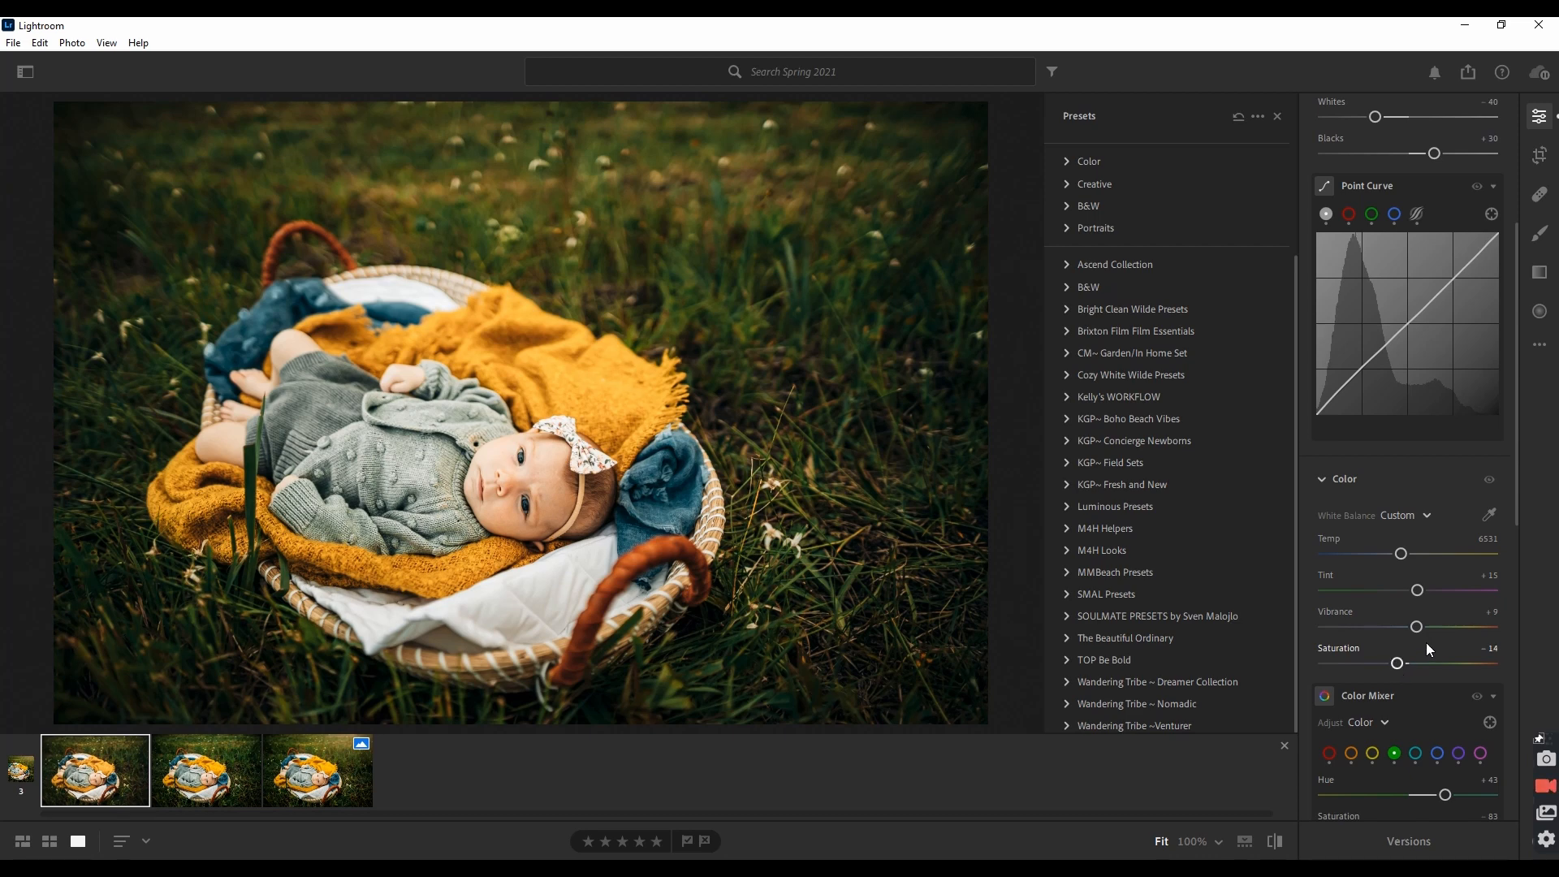
# Set exposure to +0.14, contrast to +33, highlights to -99, shadows to +60, whites to -54 and blacks to +48
pyautogui.scroll(2, 1426, 641)
pyautogui.scroll(2, 1427, 643)
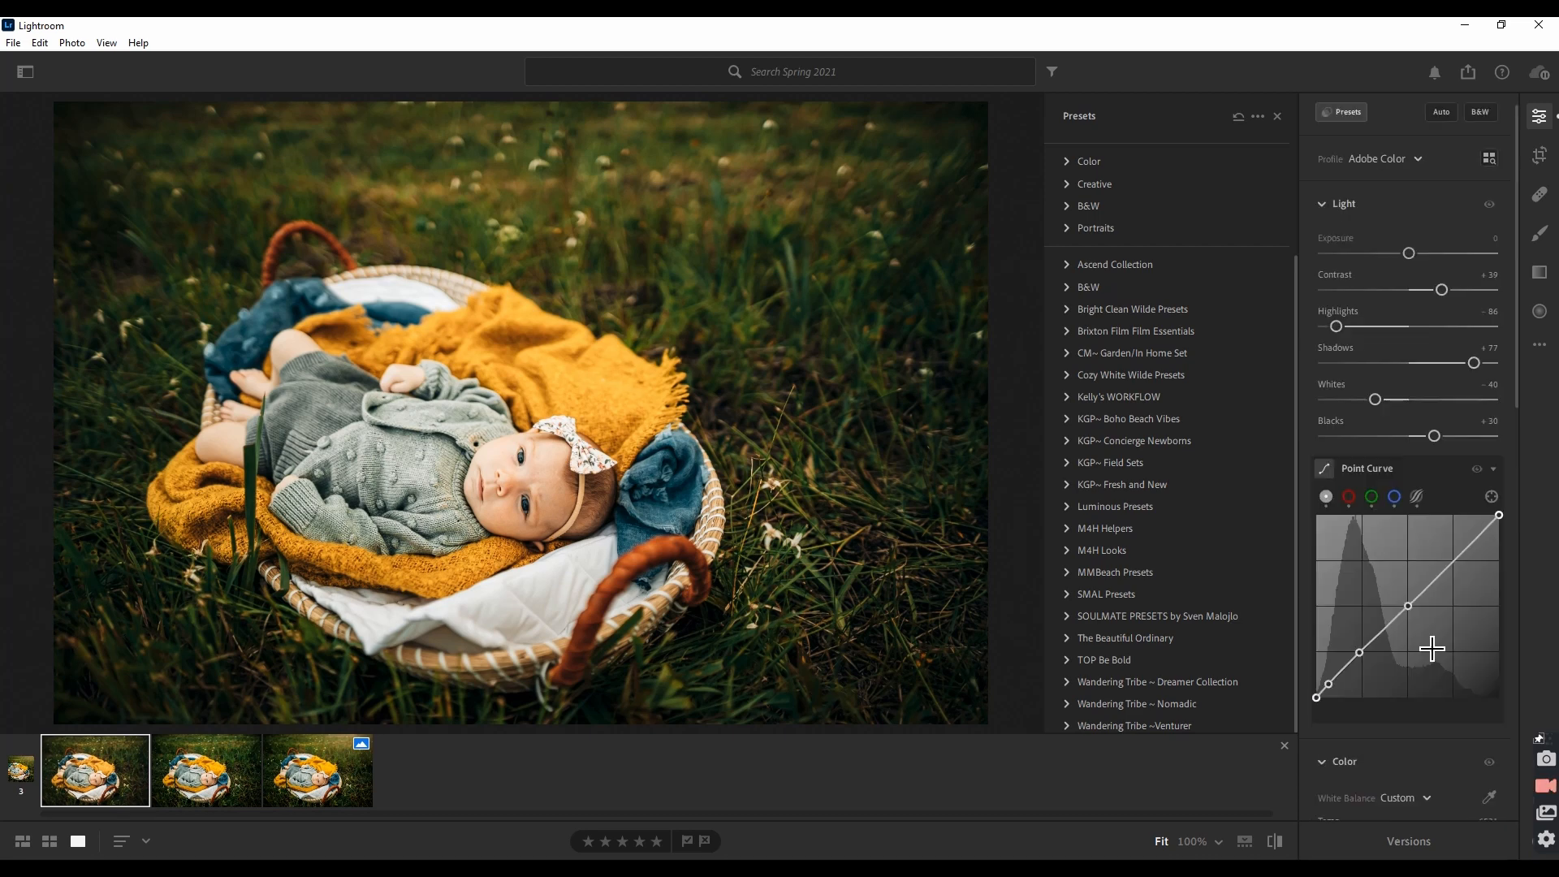
pyautogui.click(1494, 468)
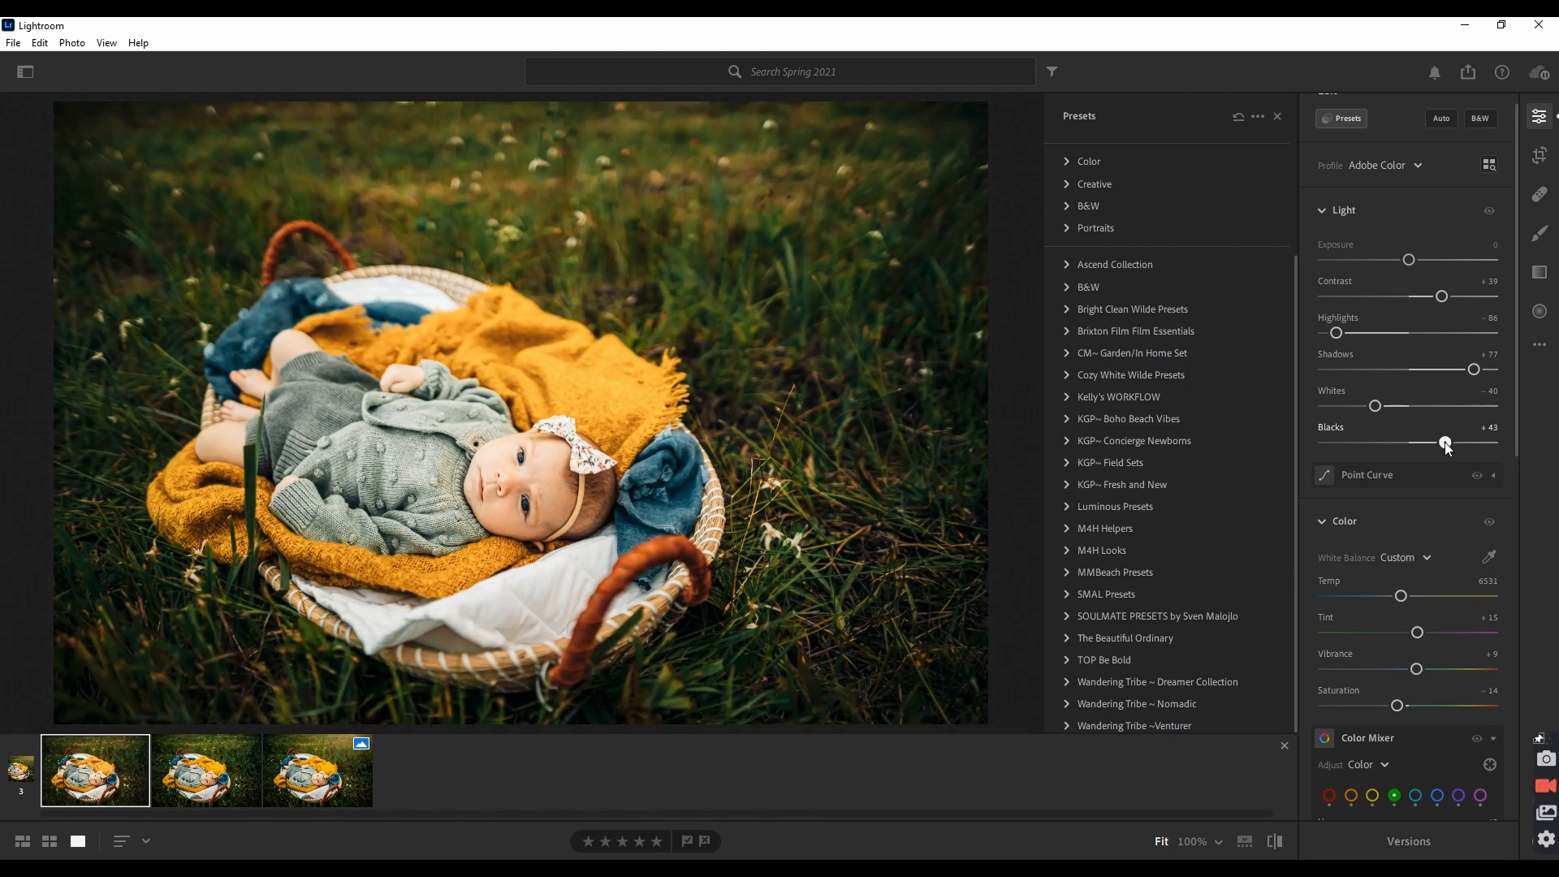
pyautogui.moveTo(1449, 442); pyautogui.dragTo(1450, 442)
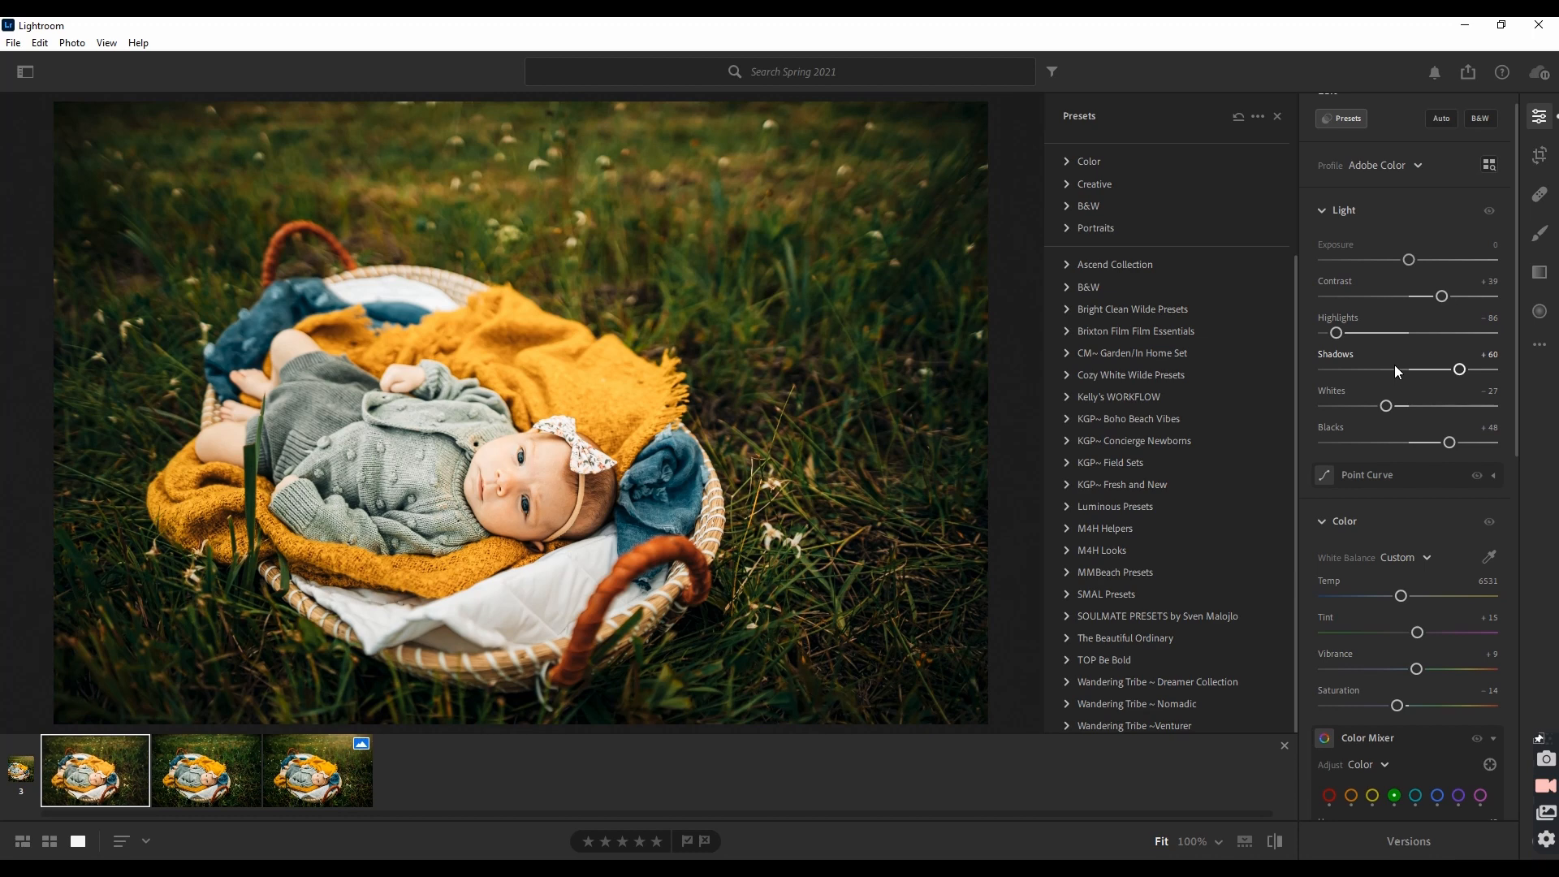
pyautogui.moveTo(1442, 296); pyautogui.dragTo(1437, 297)
pyautogui.moveTo(1411, 264); pyautogui.dragTo(1414, 264)
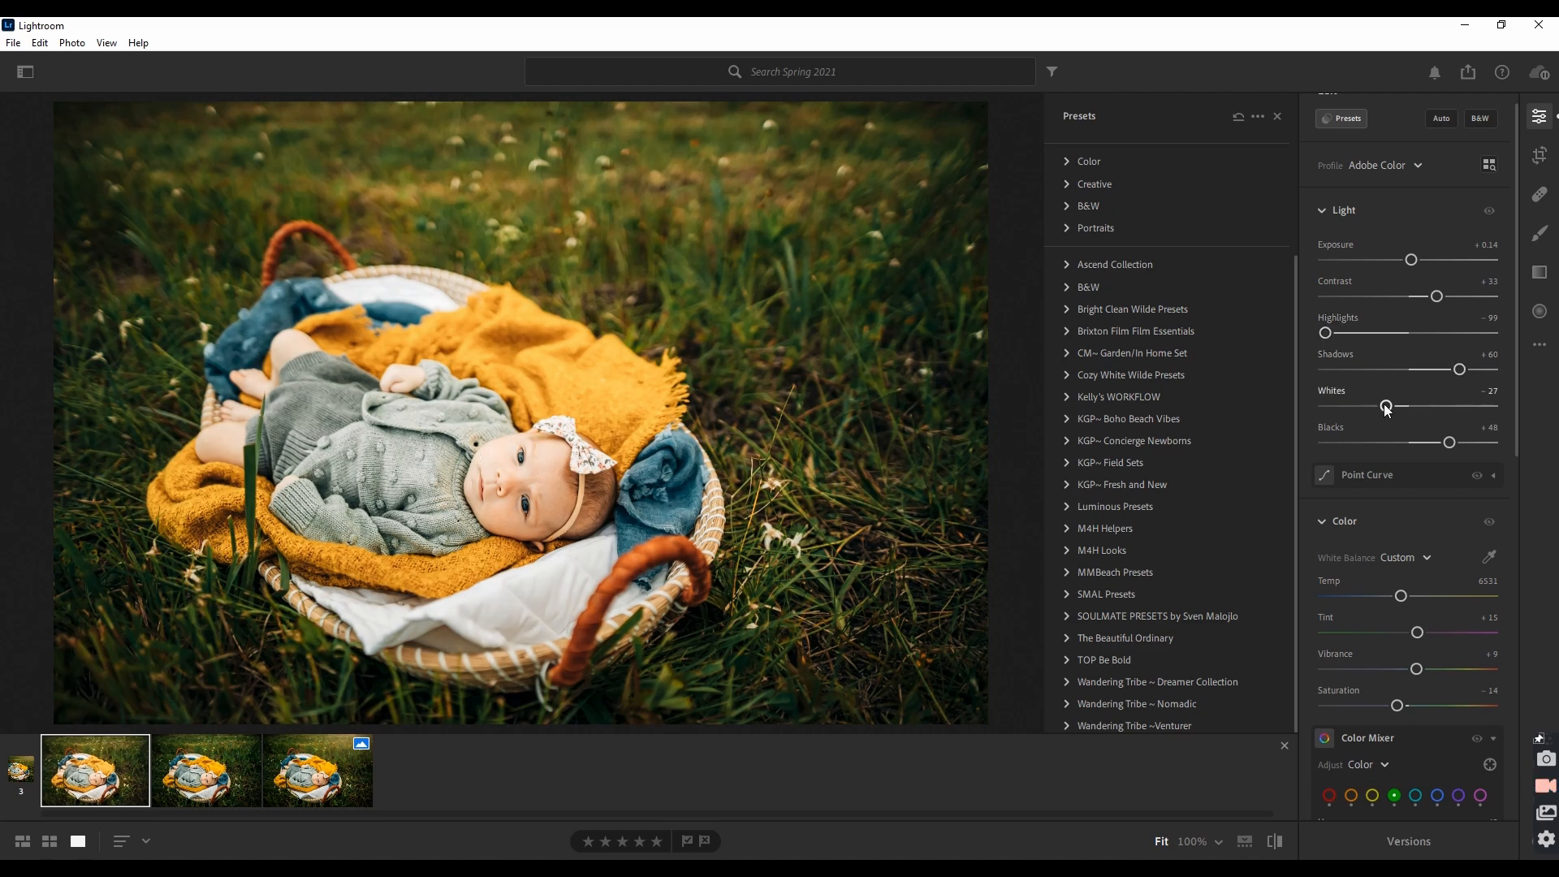
pyautogui.moveTo(1386, 406); pyautogui.dragTo(1362, 408)
# Compare the edited photo with the original and open it for editing in Photoshop
pyautogui.click(1274, 844)
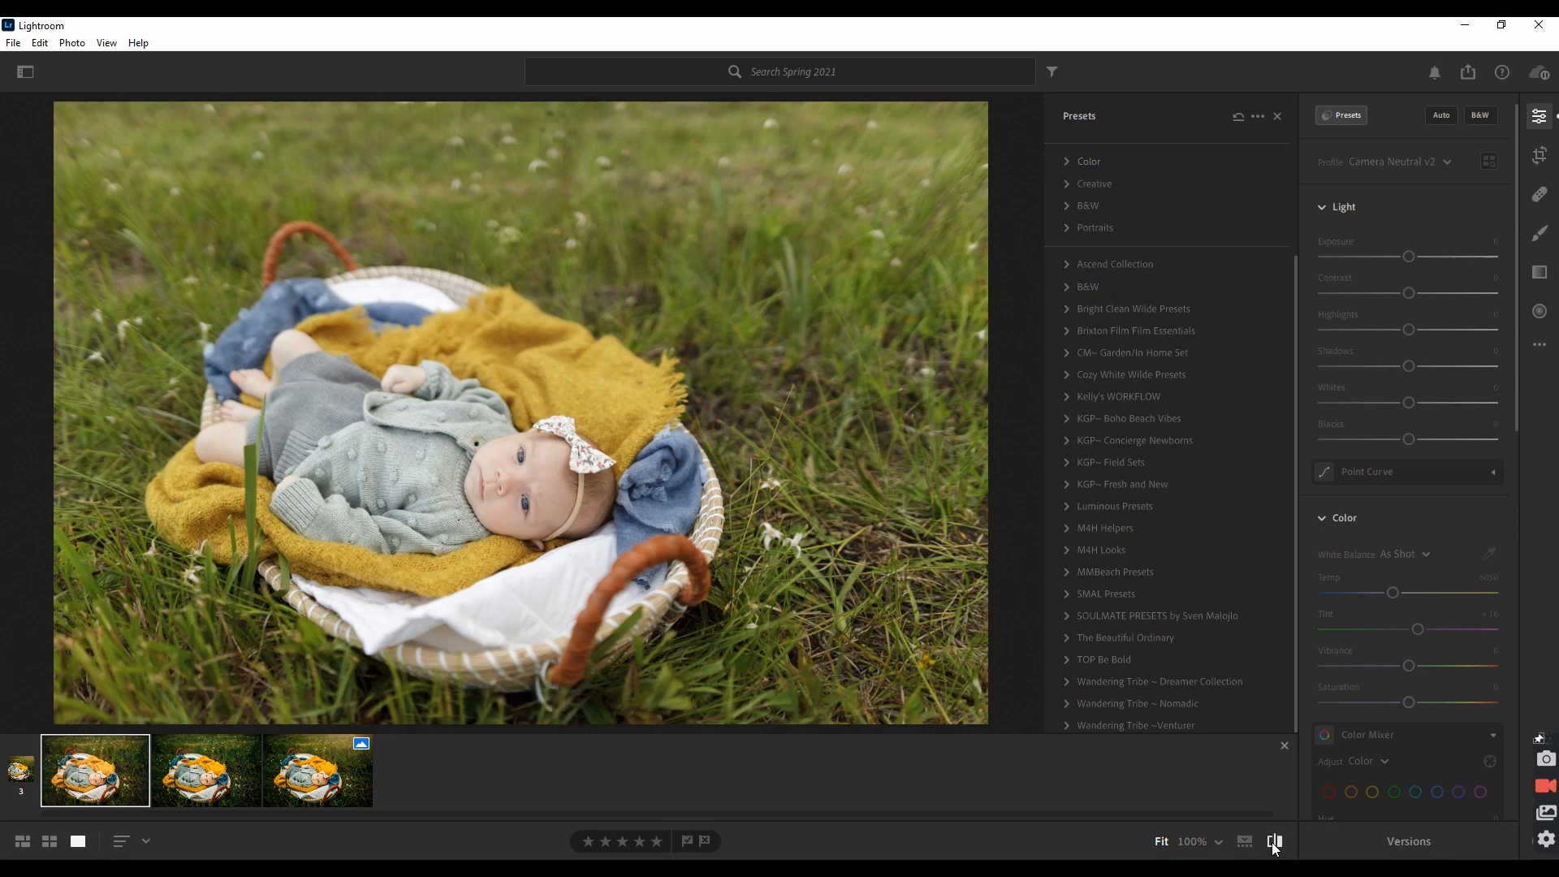
pyautogui.click(1274, 844)
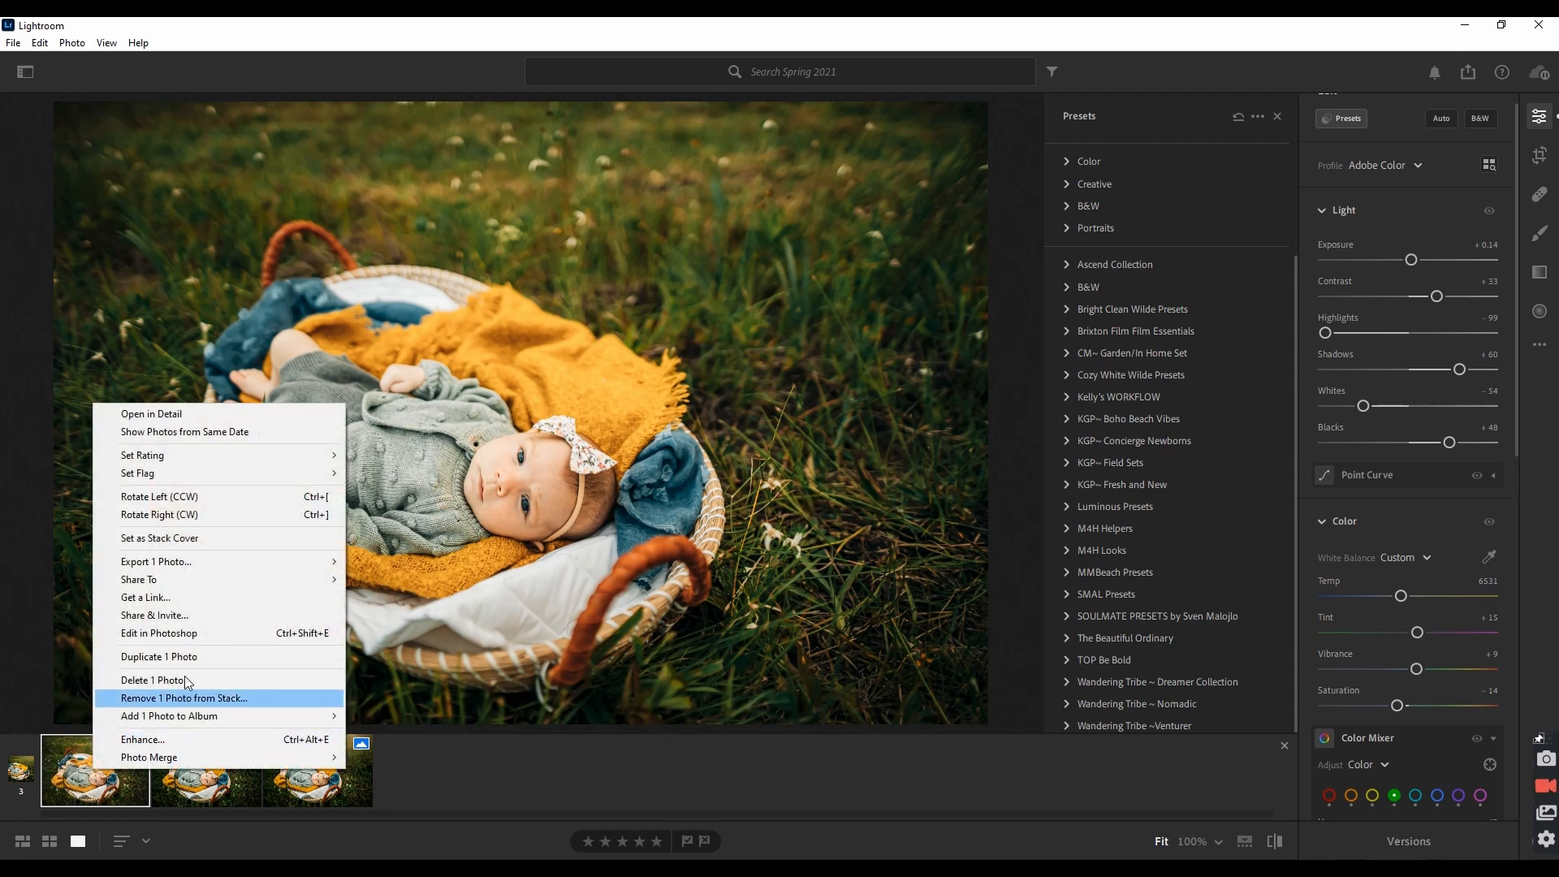
pyautogui.click(192, 635)
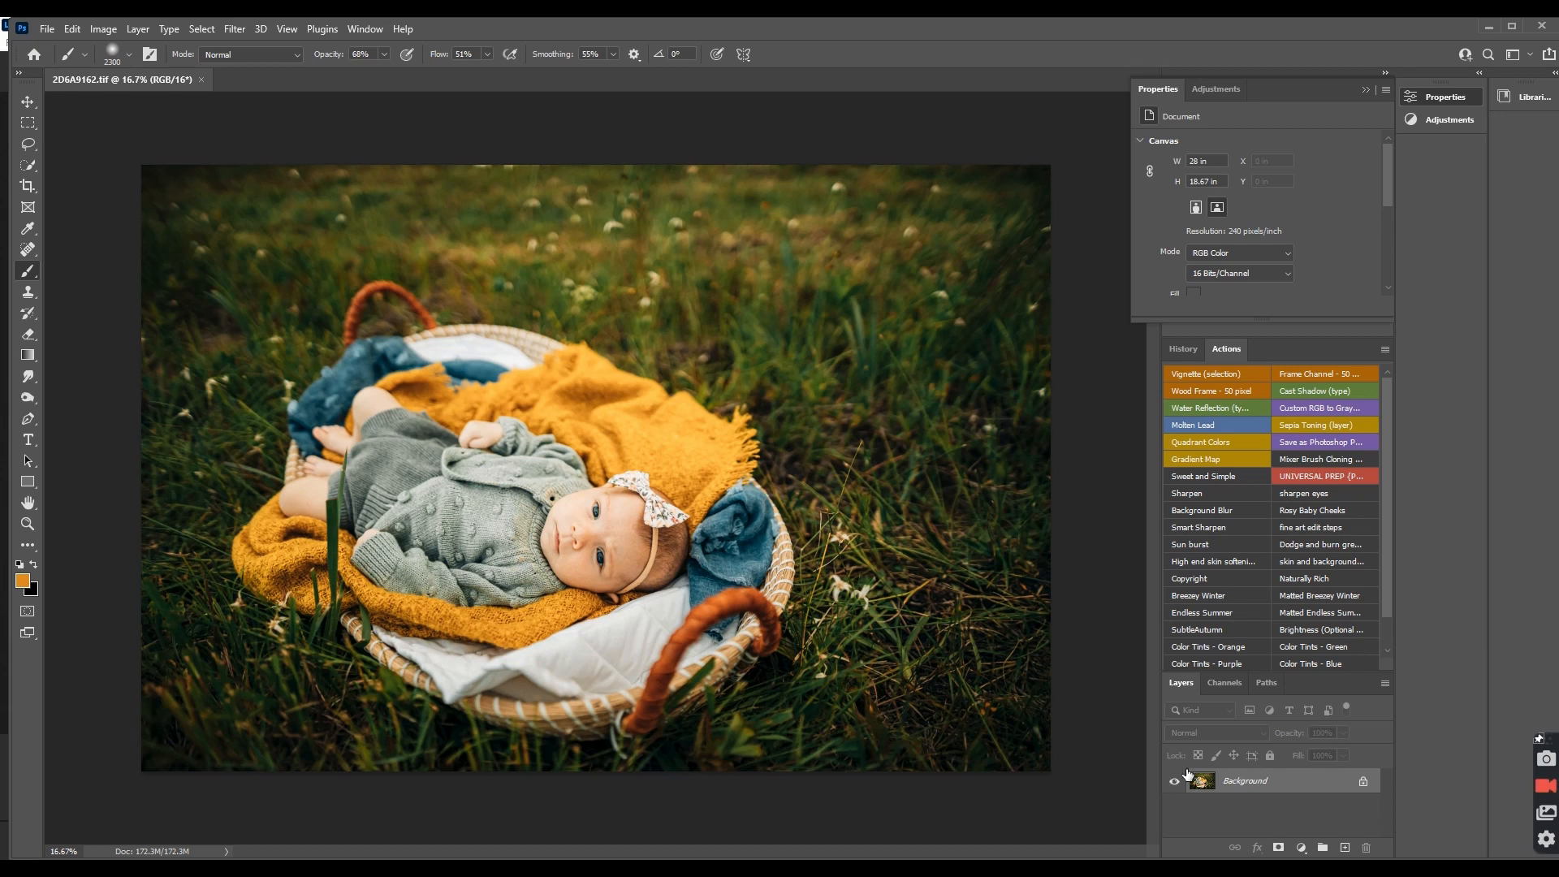
# Run the Sun burst action and place its radial glow near the photo's upper-right corner
pyautogui.click(1195, 544)
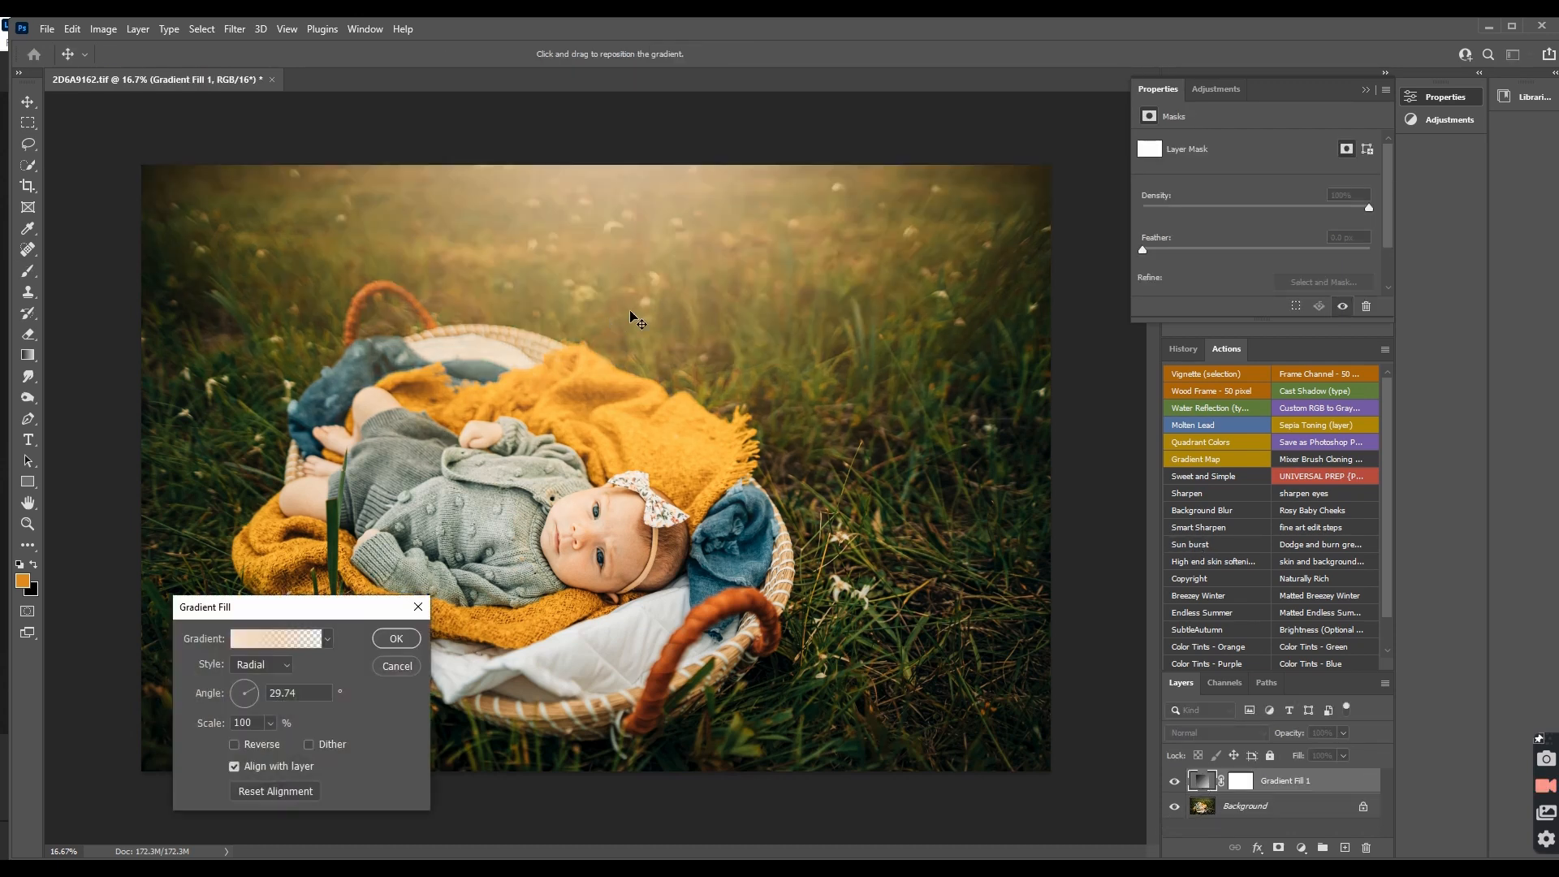
pyautogui.moveTo(630, 323); pyautogui.dragTo(855, 164)
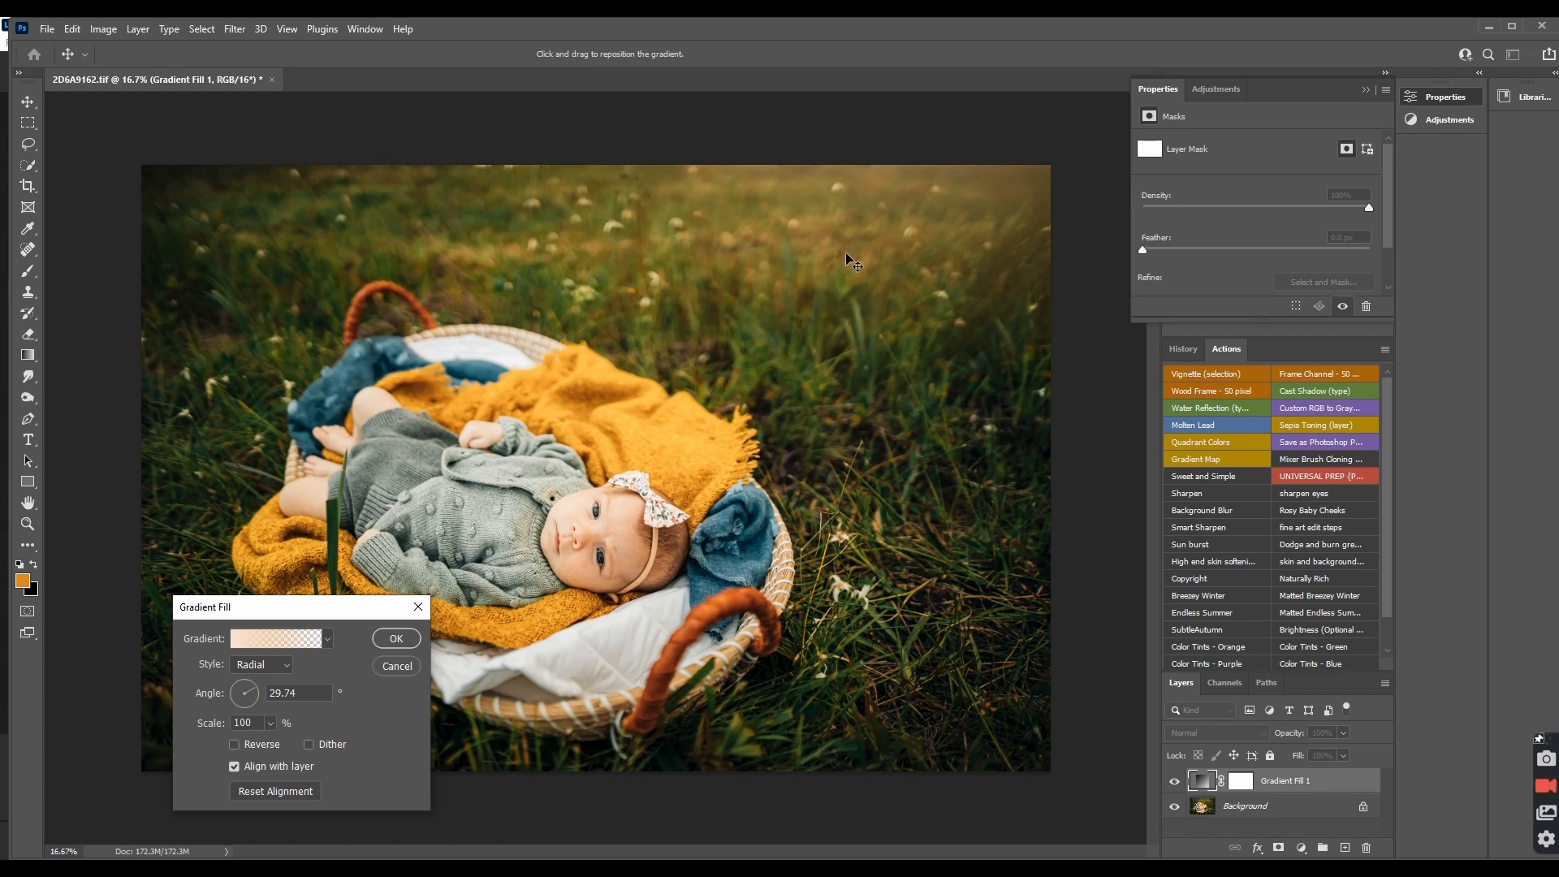
pyautogui.moveTo(846, 253); pyautogui.dragTo(852, 300)
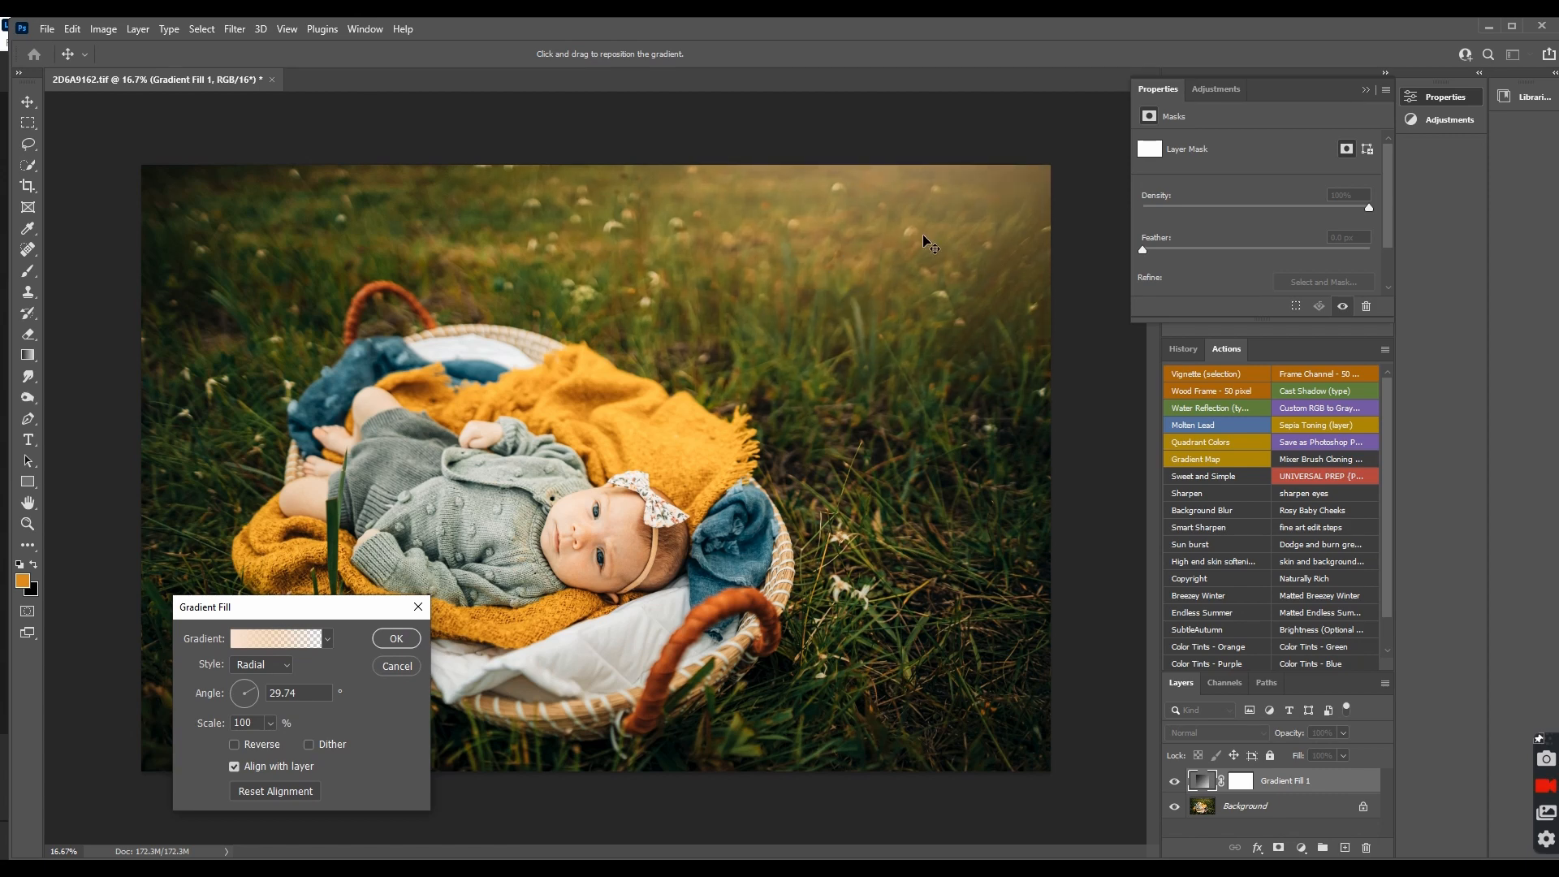
pyautogui.moveTo(915, 225); pyautogui.dragTo(846, 342)
pyautogui.moveTo(730, 480); pyautogui.dragTo(687, 429)
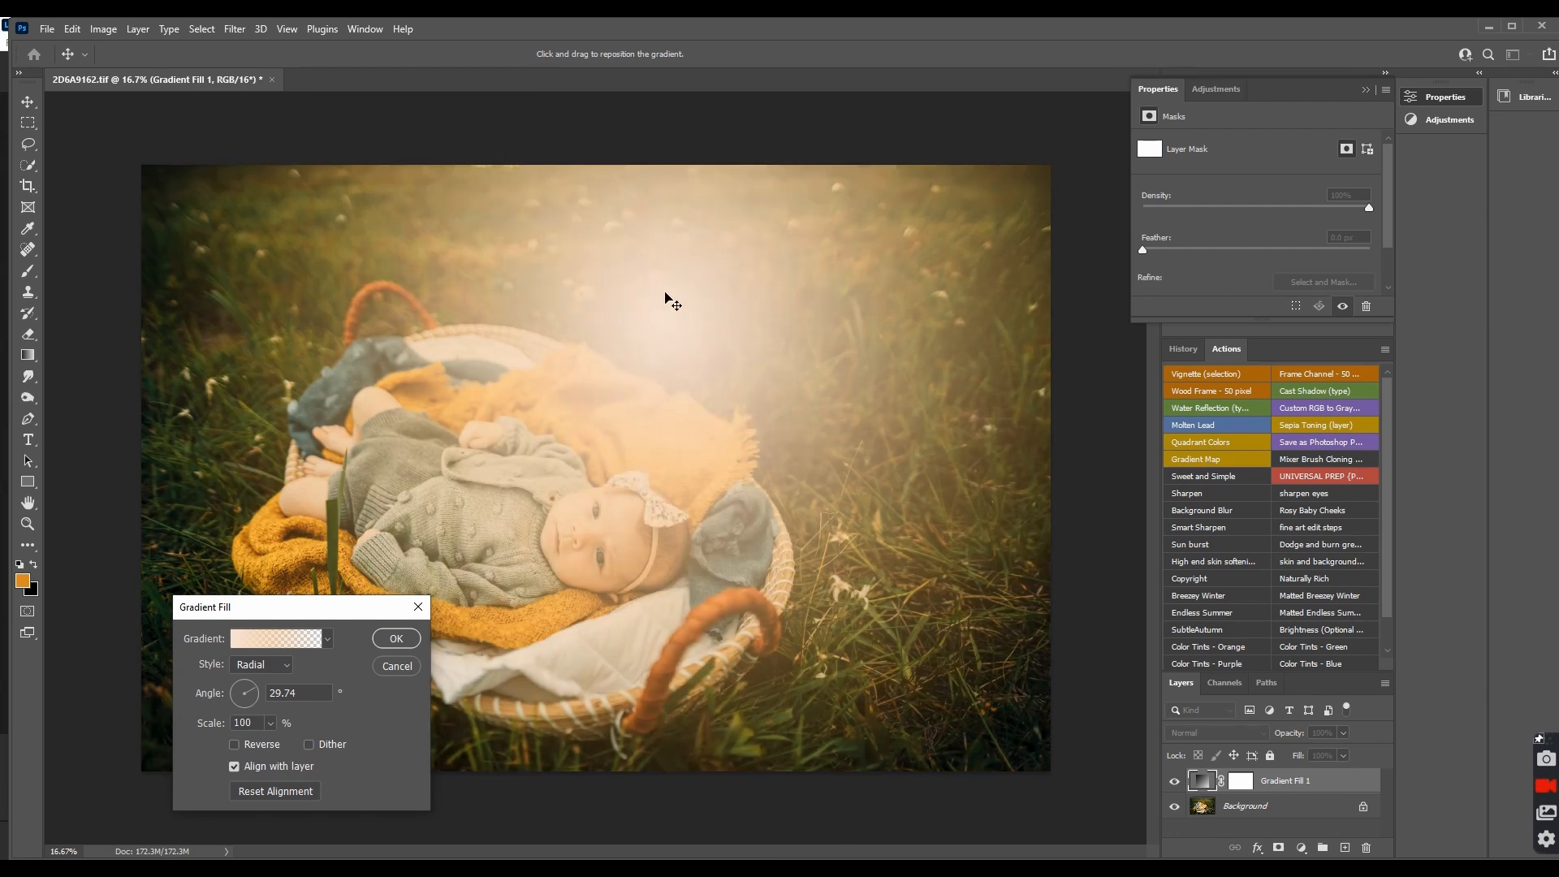
pyautogui.moveTo(658, 625); pyautogui.dragTo(807, 363)
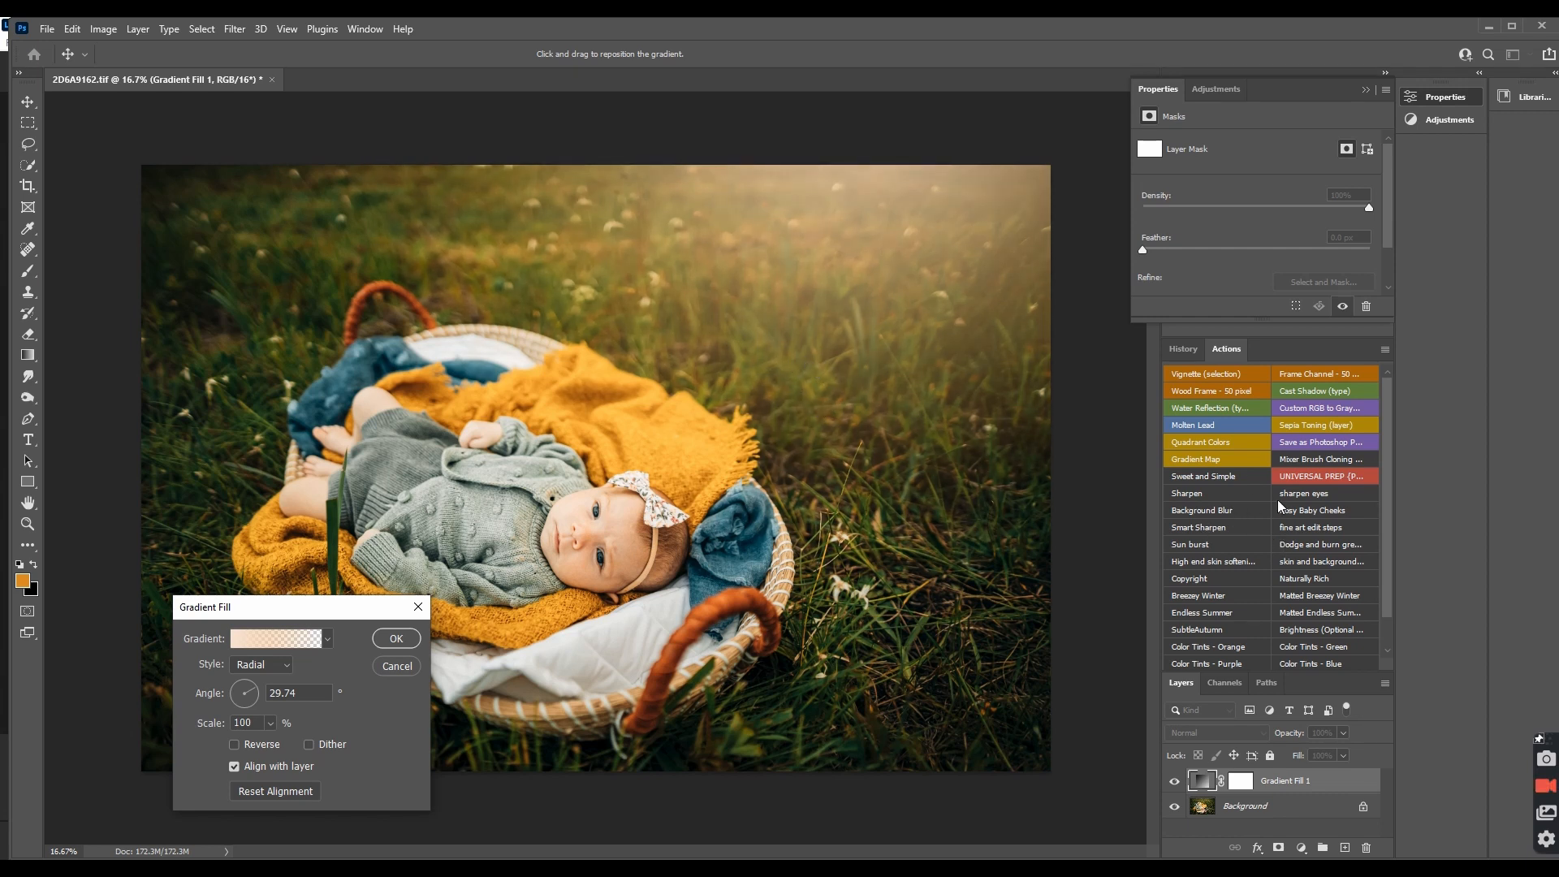
pyautogui.scroll(-1, 1327, 559)
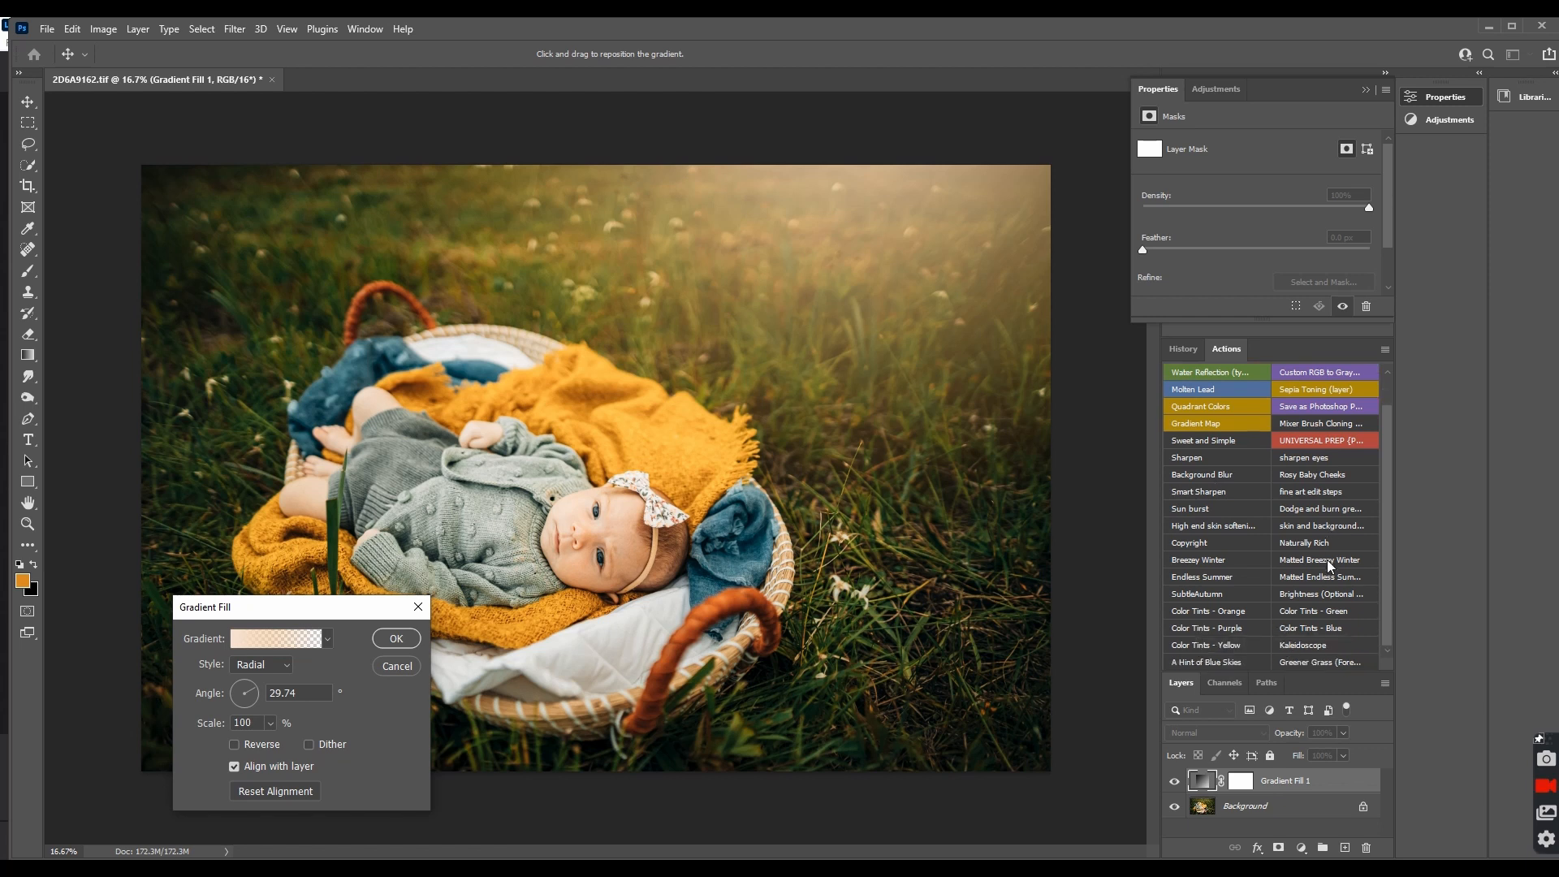
pyautogui.scroll(1, 1328, 559)
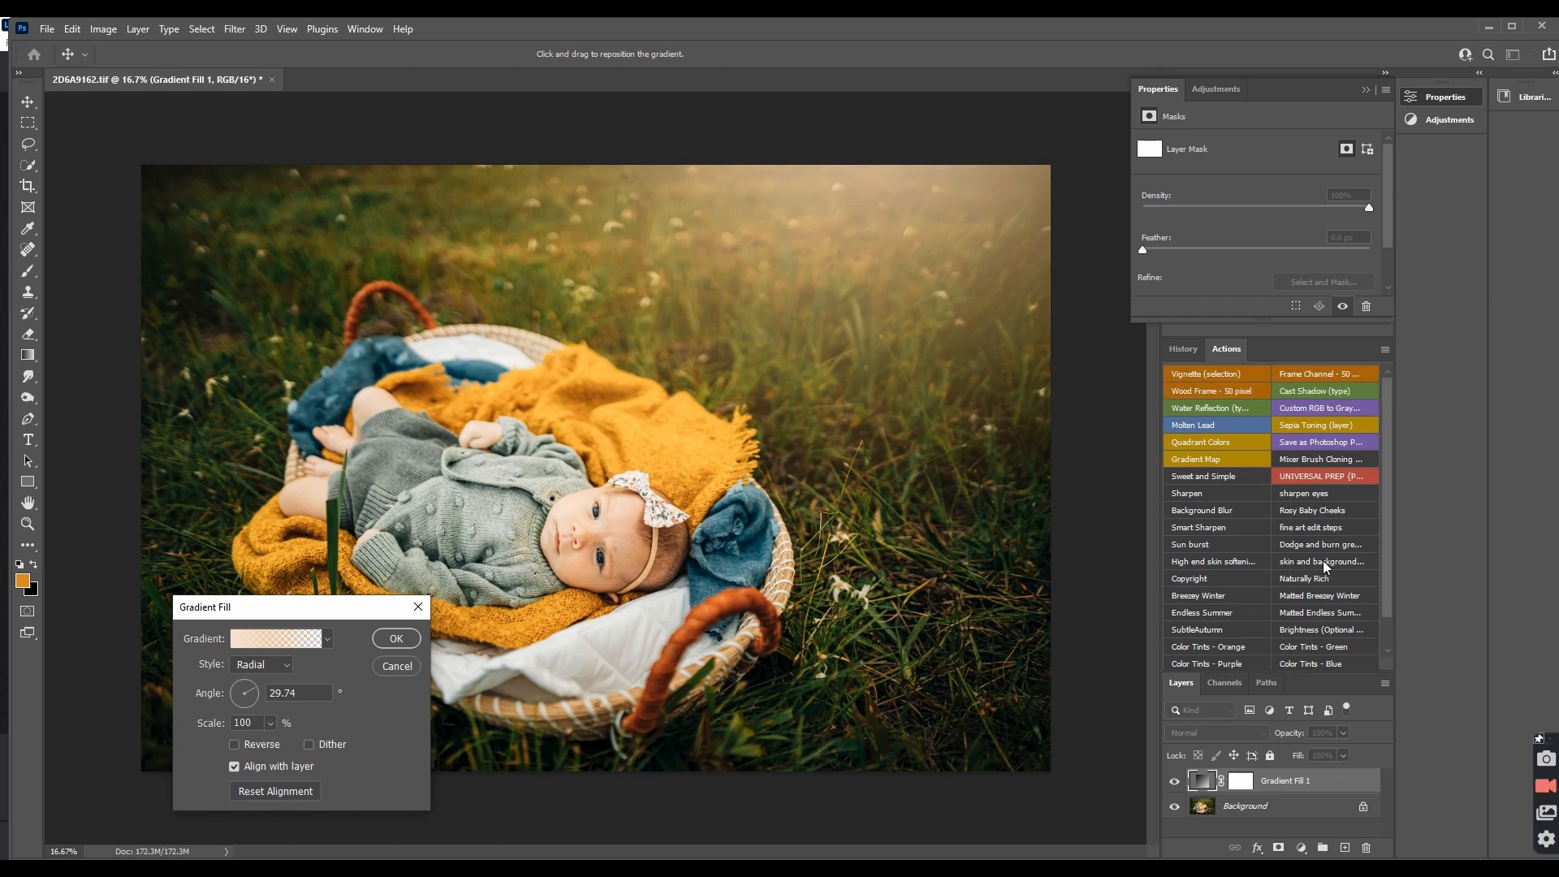
pyautogui.scroll(-1, 1323, 560)
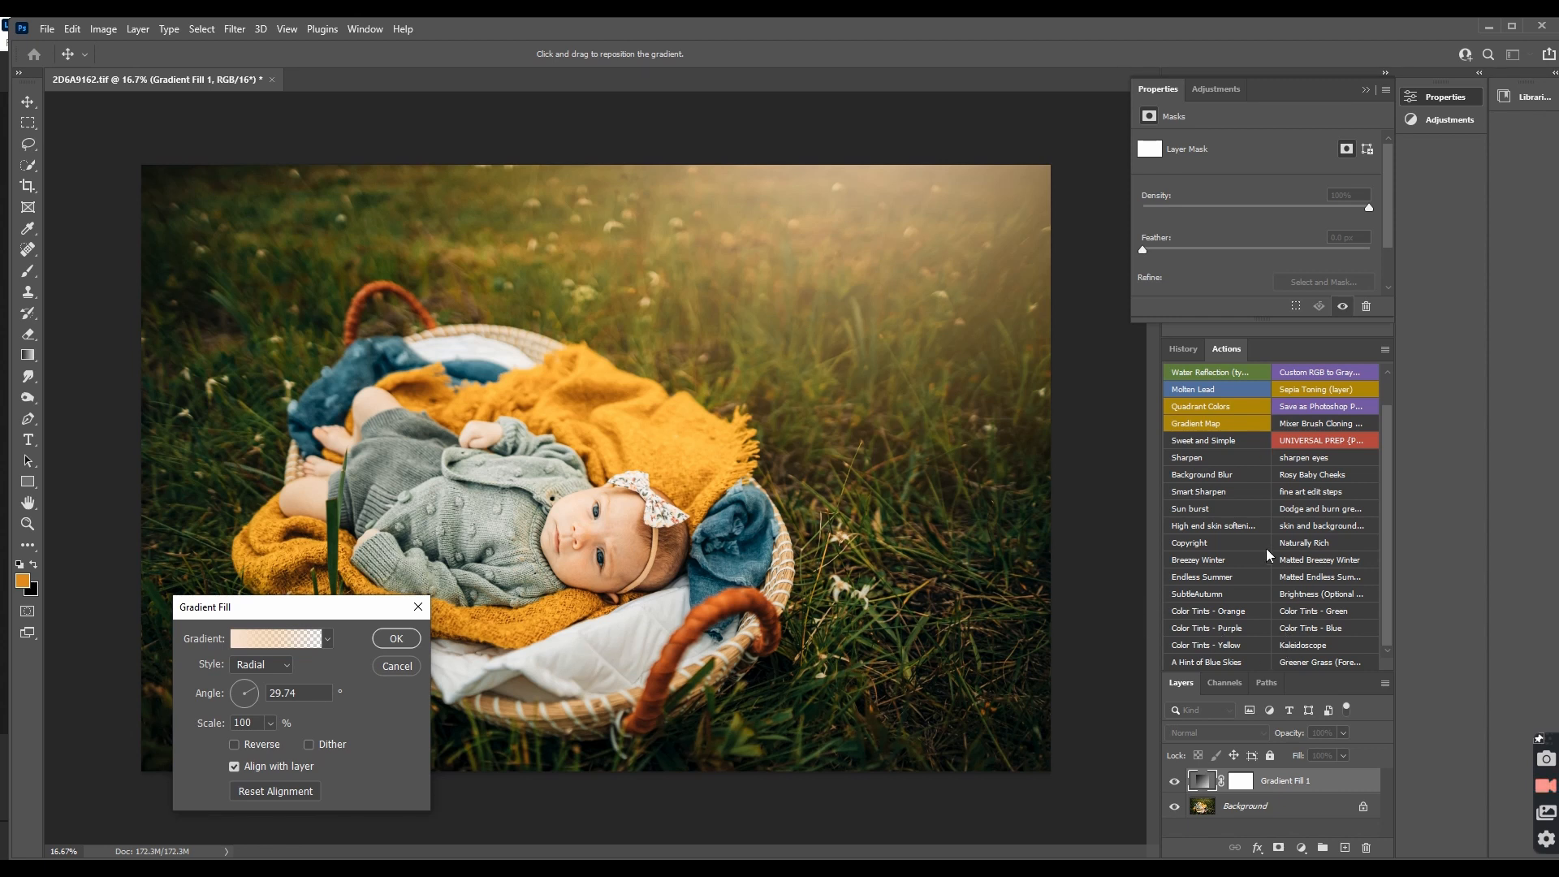
pyautogui.scroll(1, 1270, 547)
pyautogui.scroll(-1, 1270, 548)
# Refine the glow's position in the upper-right corner, set the gradient angle to 19.22° and scale to 122%, and apply the gradient fill
pyautogui.moveTo(791, 366); pyautogui.dragTo(803, 340)
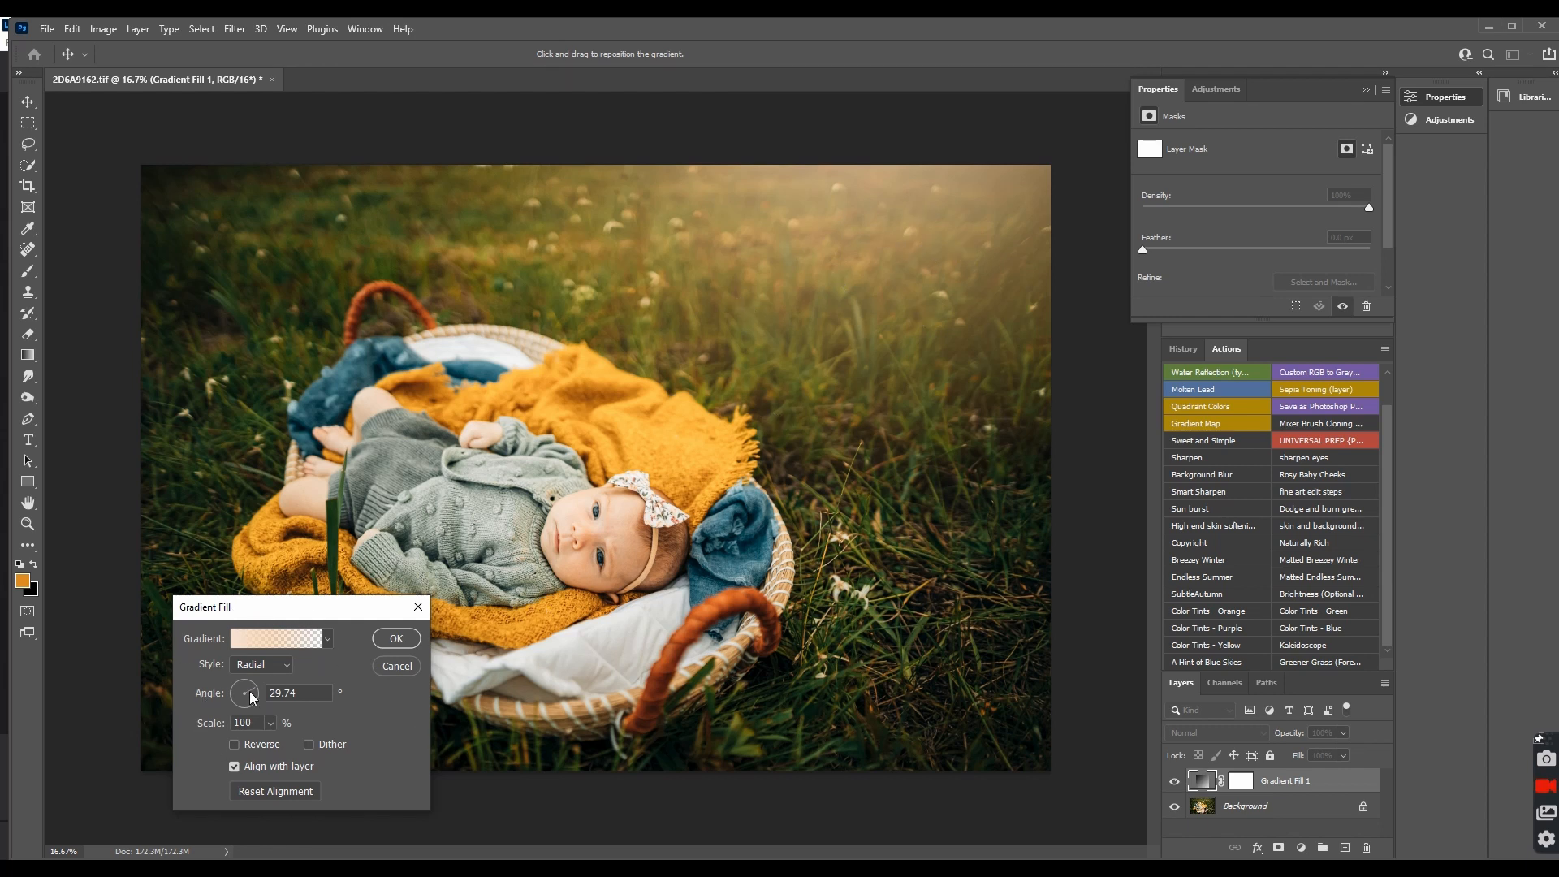
pyautogui.moveTo(255, 695); pyautogui.dragTo(251, 700)
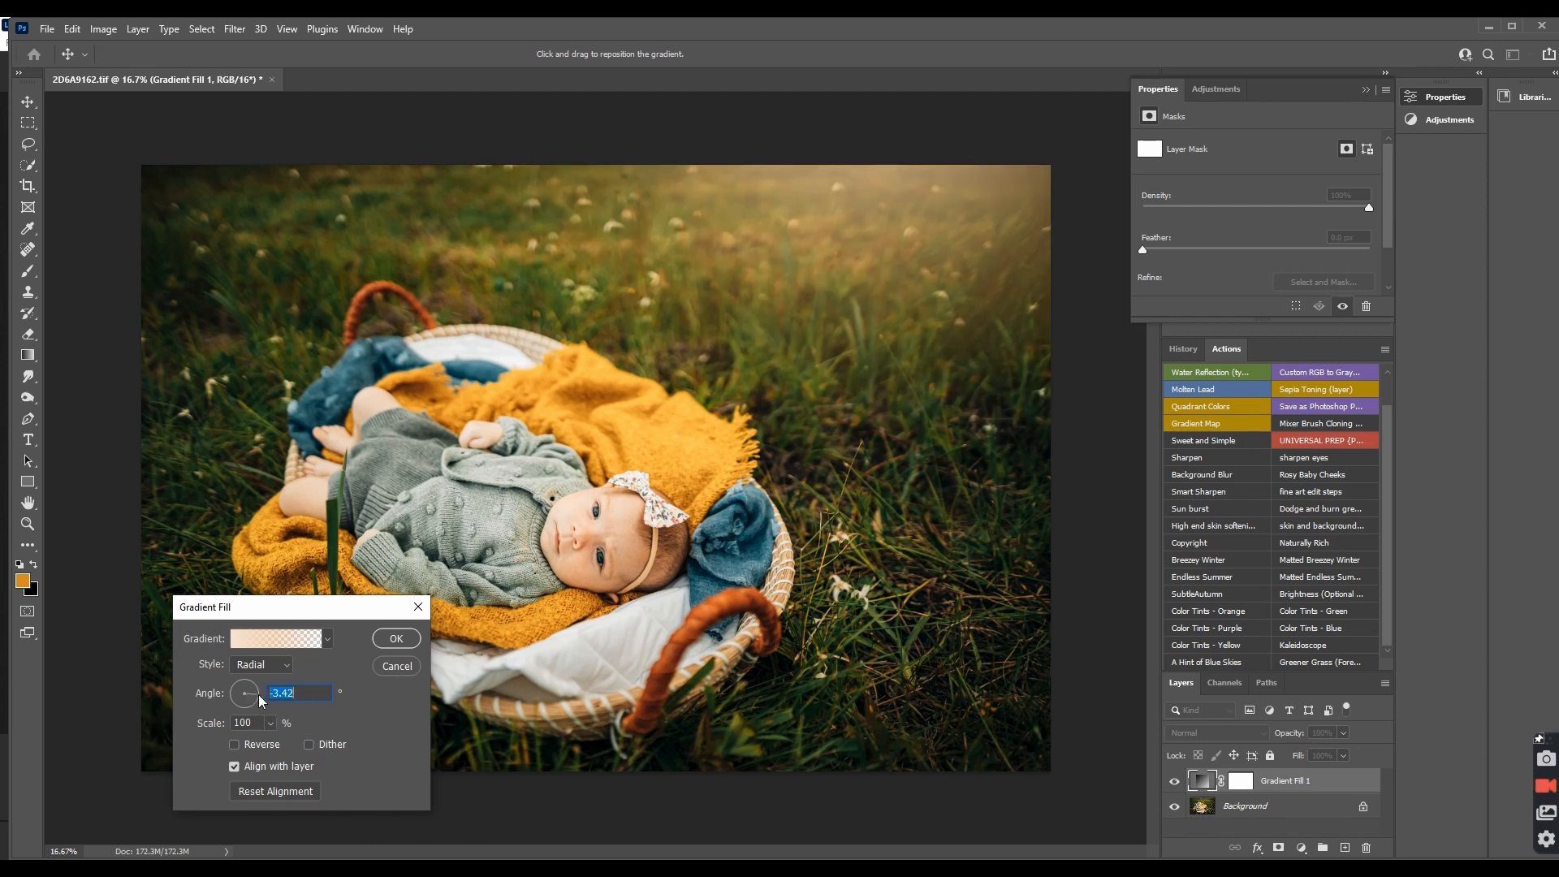
pyautogui.click(271, 723)
pyautogui.moveTo(286, 744)
pyautogui.mouseDown()
pyautogui.moveTo(310, 744)
pyautogui.moveTo(272, 744)
pyautogui.mouseUp()
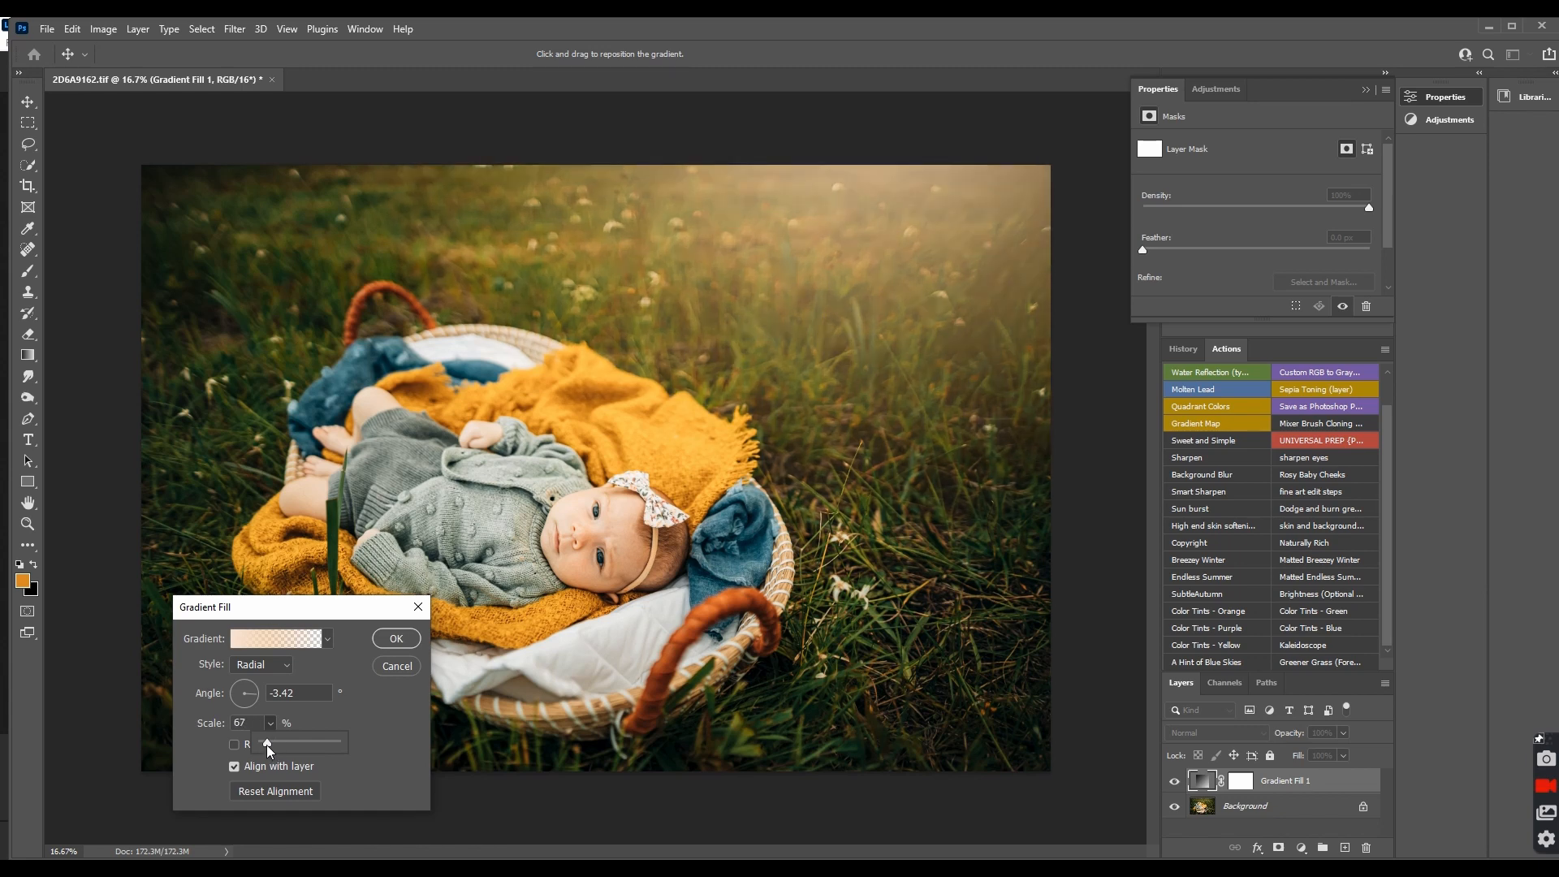
pyautogui.moveTo(268, 745); pyautogui.dragTo(272, 748)
pyautogui.click(256, 693)
pyautogui.click(257, 695)
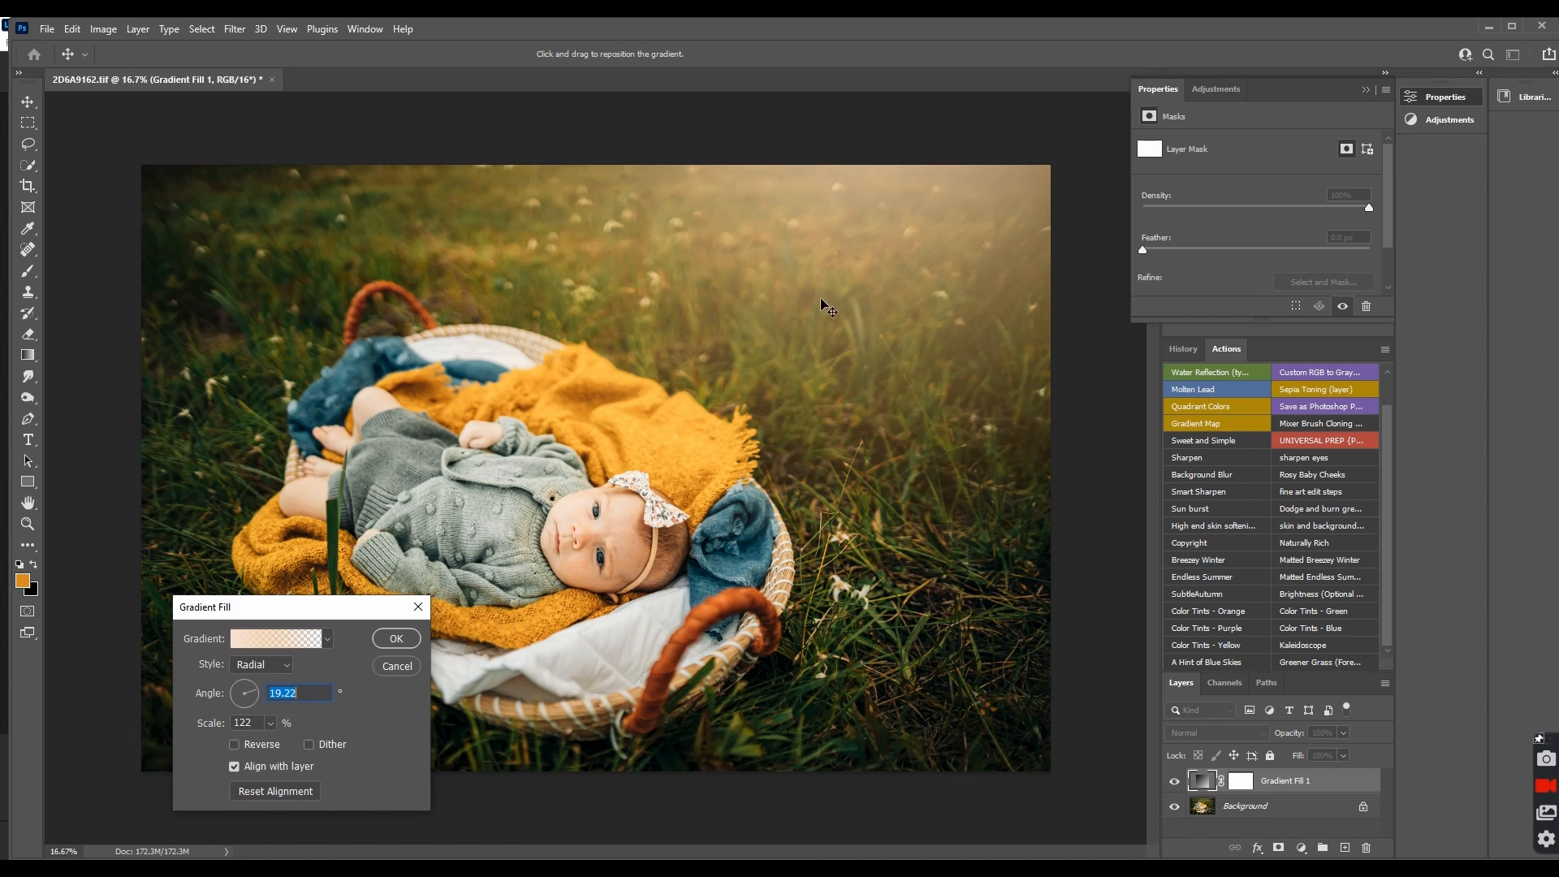
pyautogui.moveTo(894, 279); pyautogui.dragTo(884, 236)
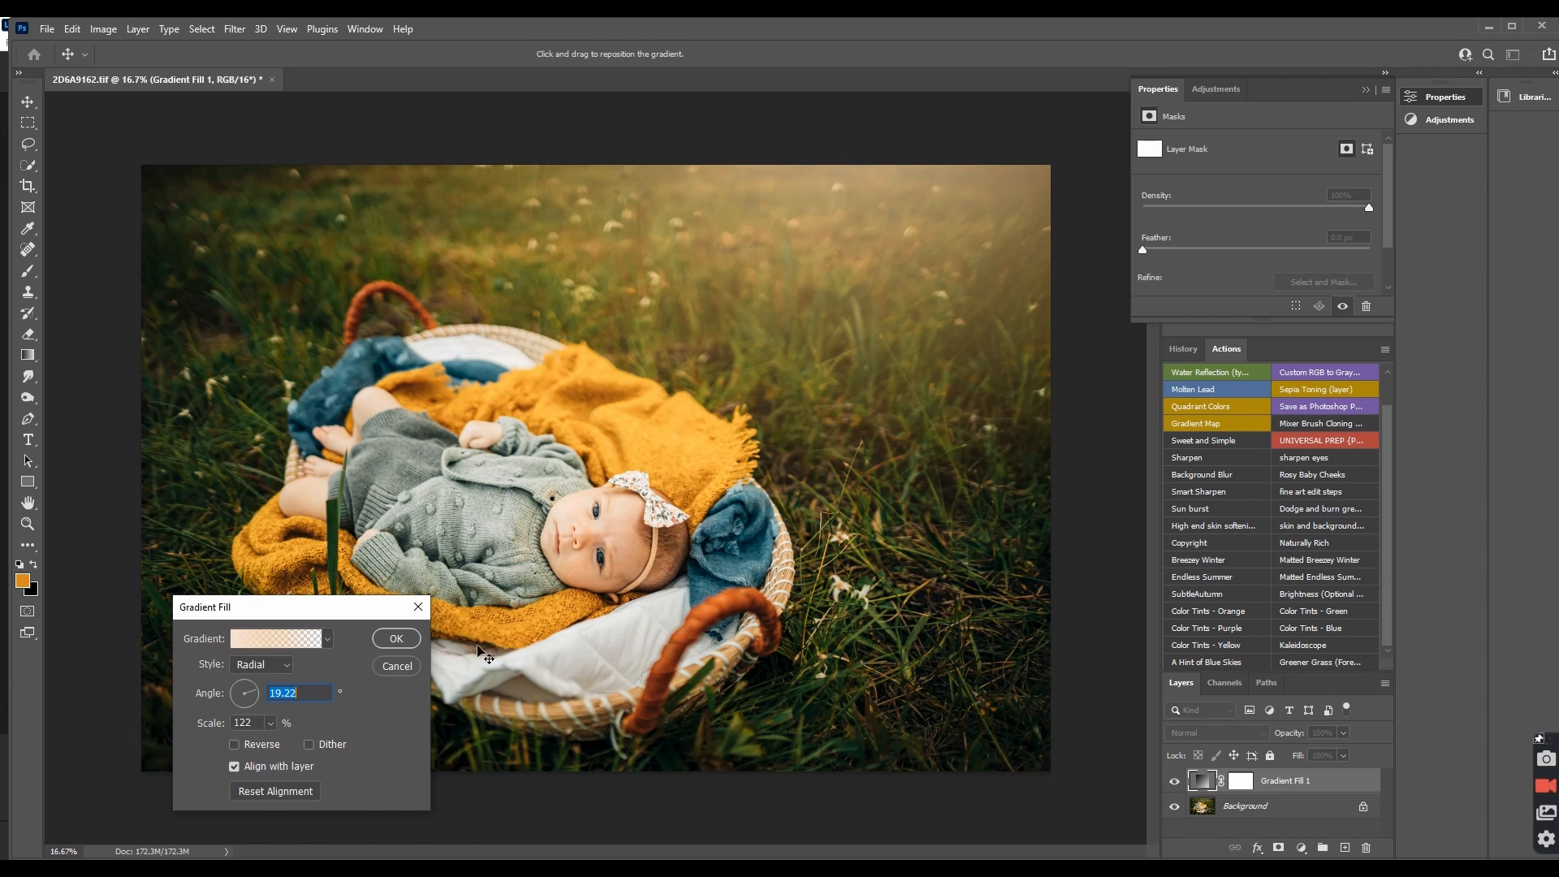
pyautogui.click(396, 639)
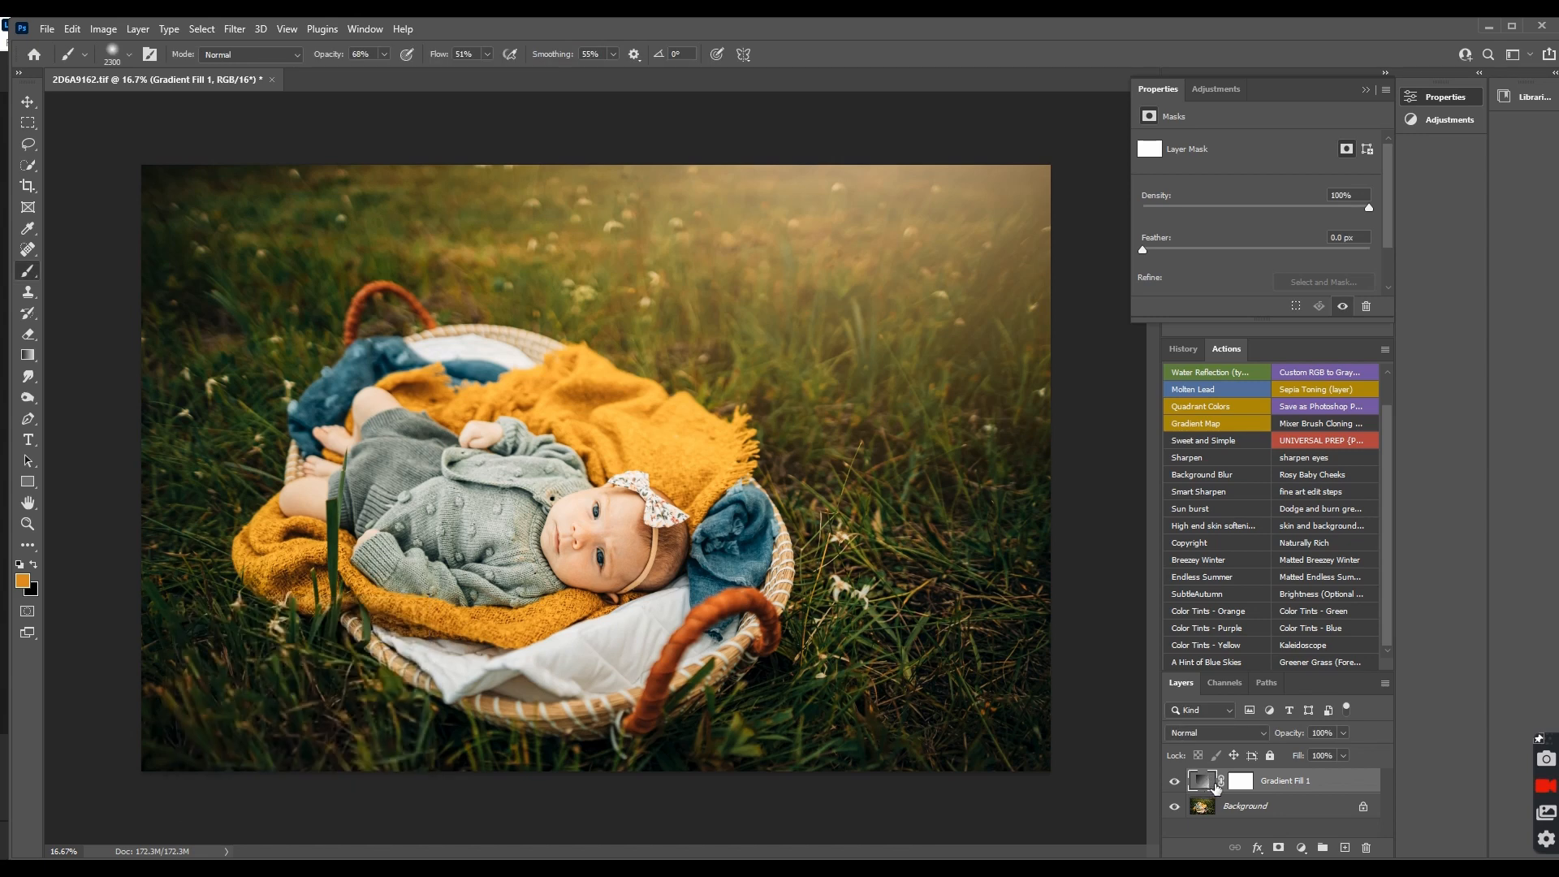
# Set the Gradient Fill 1 layer's opacity to 80% and flatten the image
pyautogui.click(1344, 733)
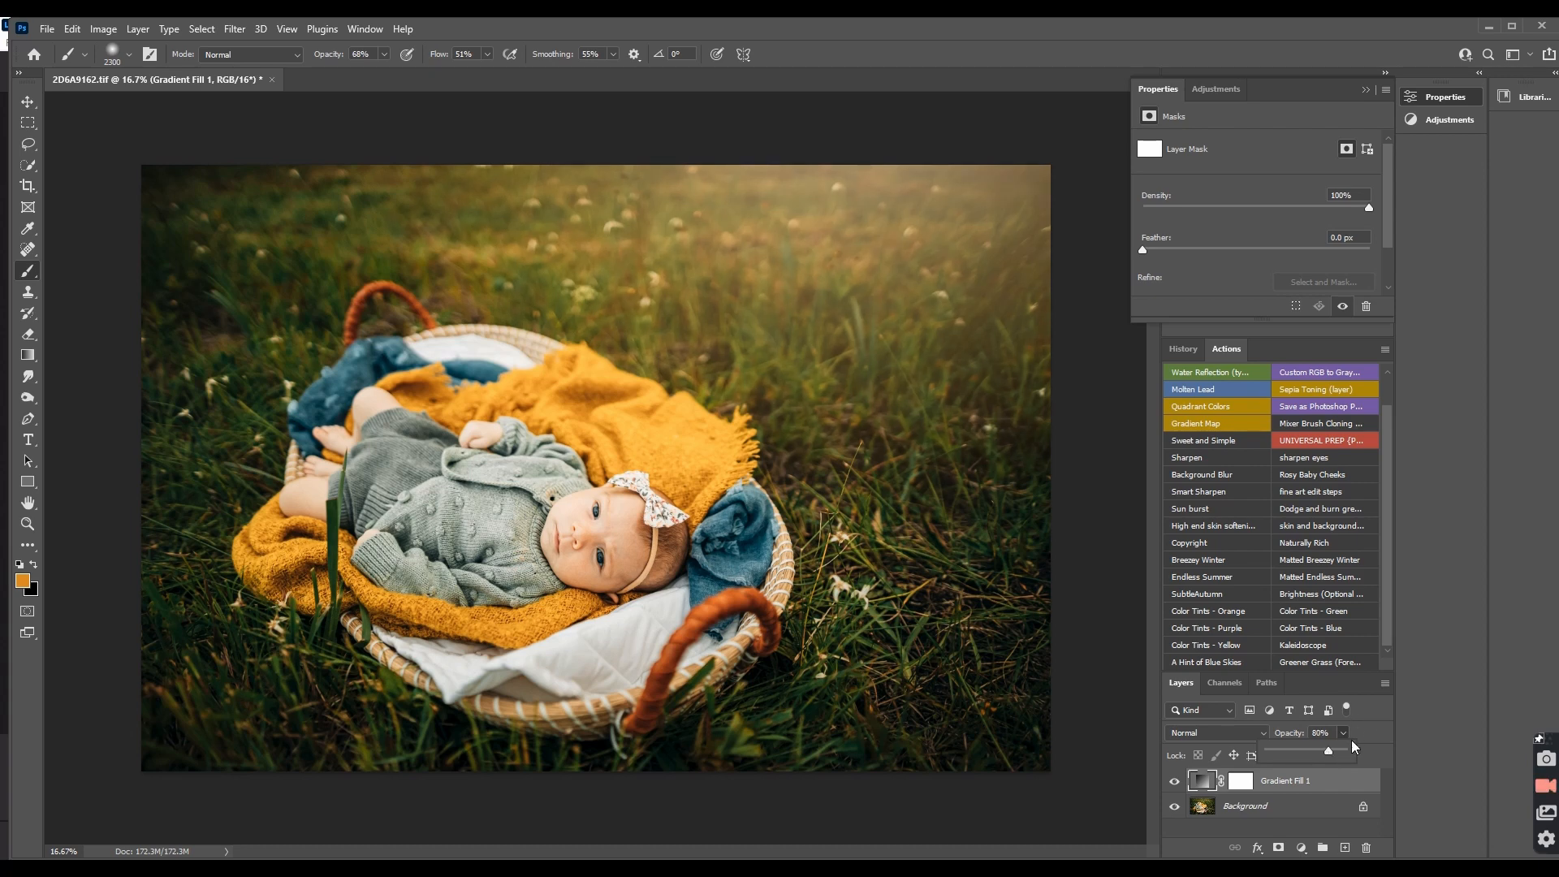
pyautogui.click(1385, 683)
pyautogui.click(1406, 591)
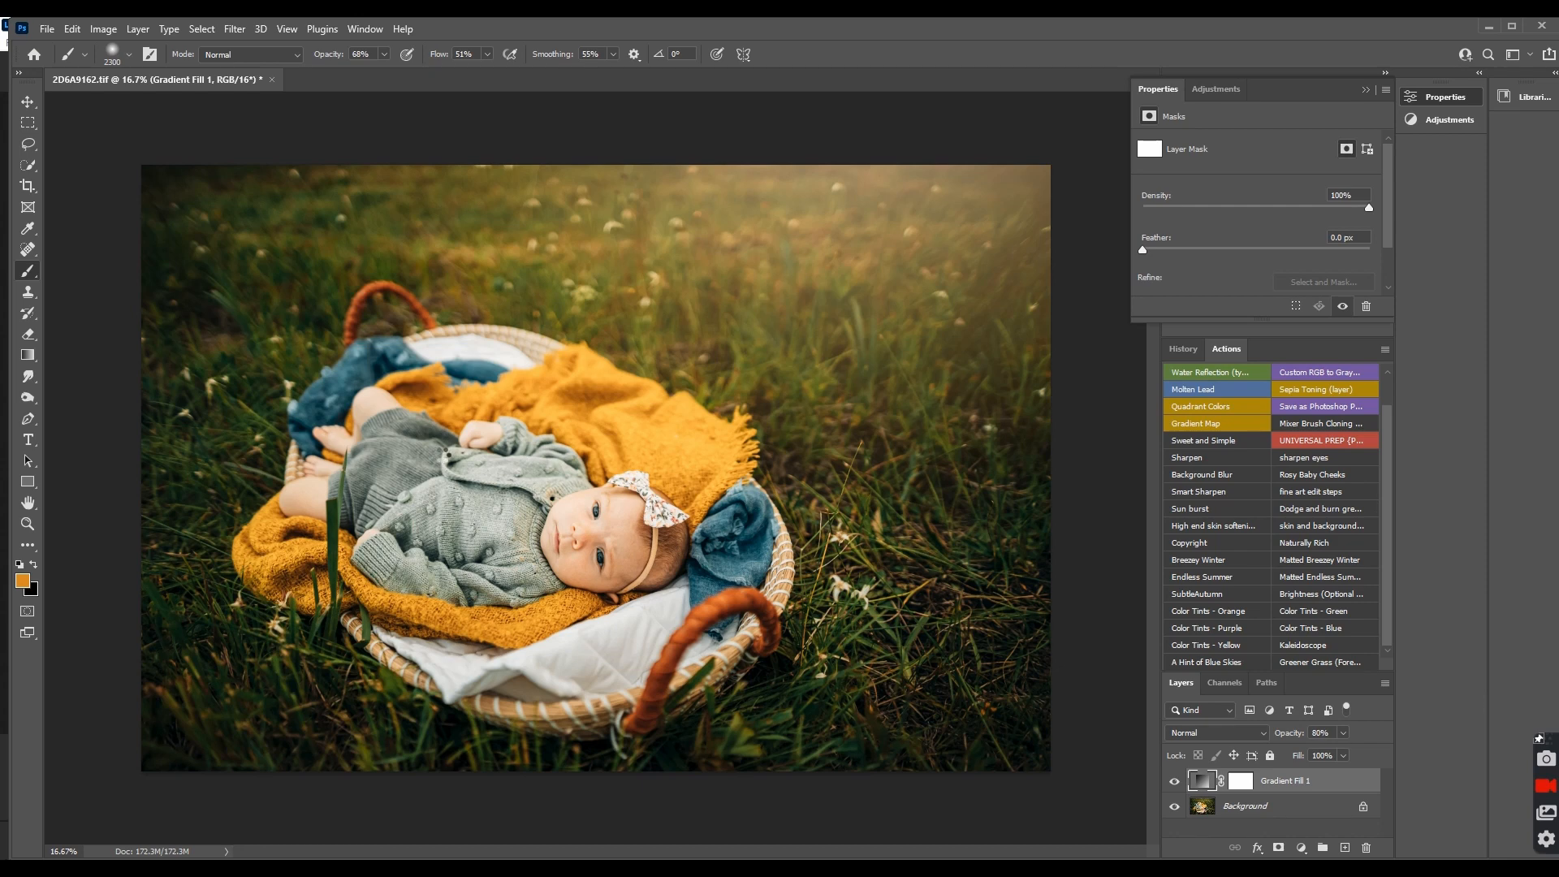
# Smooth the skin with the Portraiture 3 filter on the same layer, using the DEFAULT preset with Smoothing at 68%
pyautogui.click(236, 29)
pyautogui.click(452, 401)
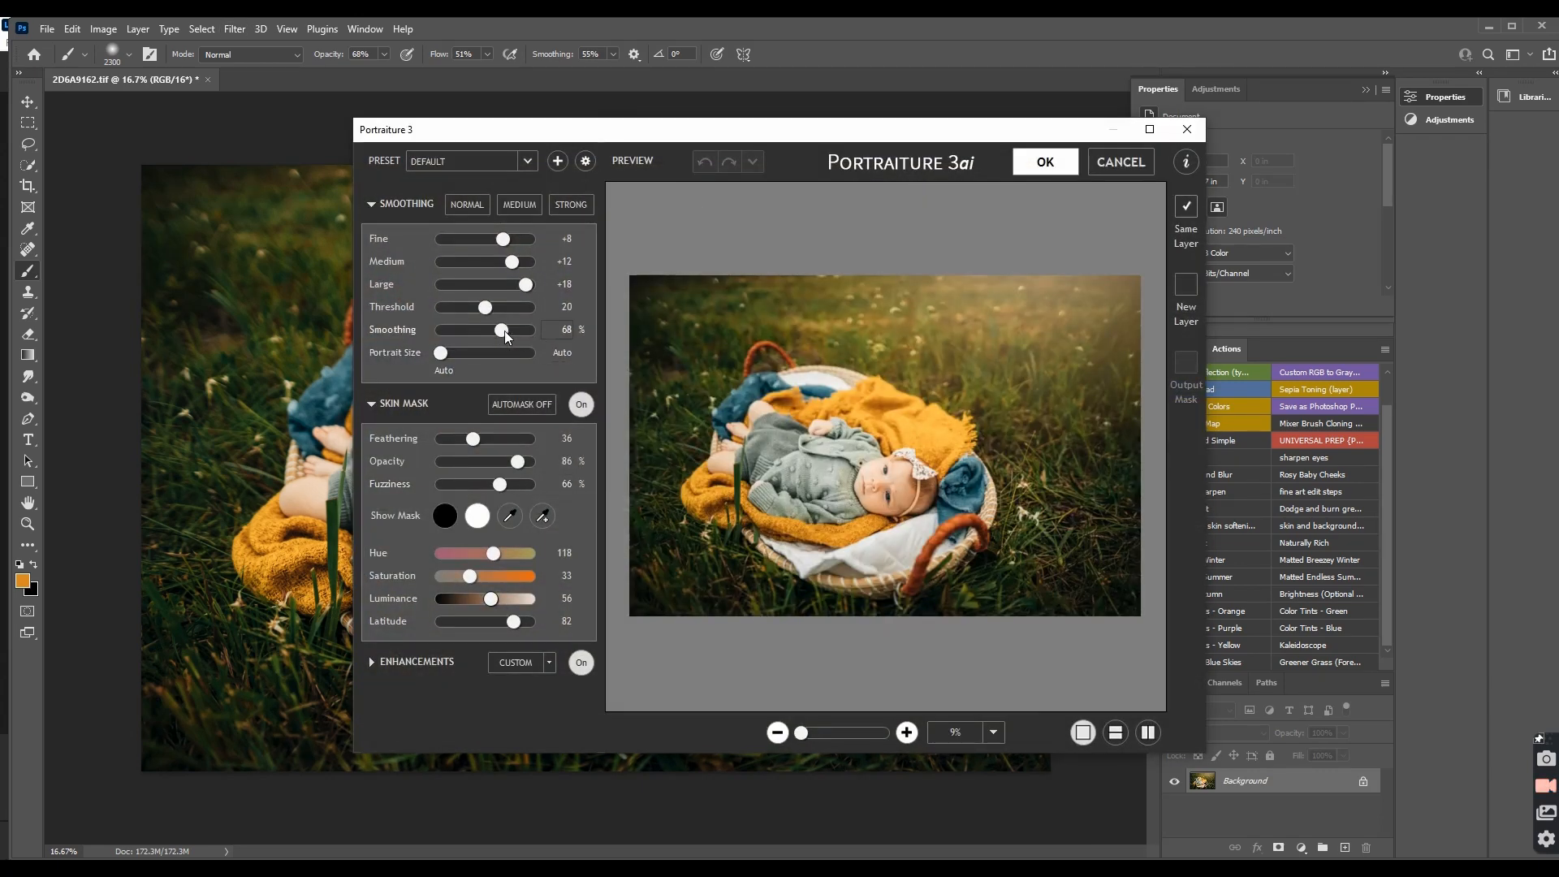
pyautogui.click(1053, 168)
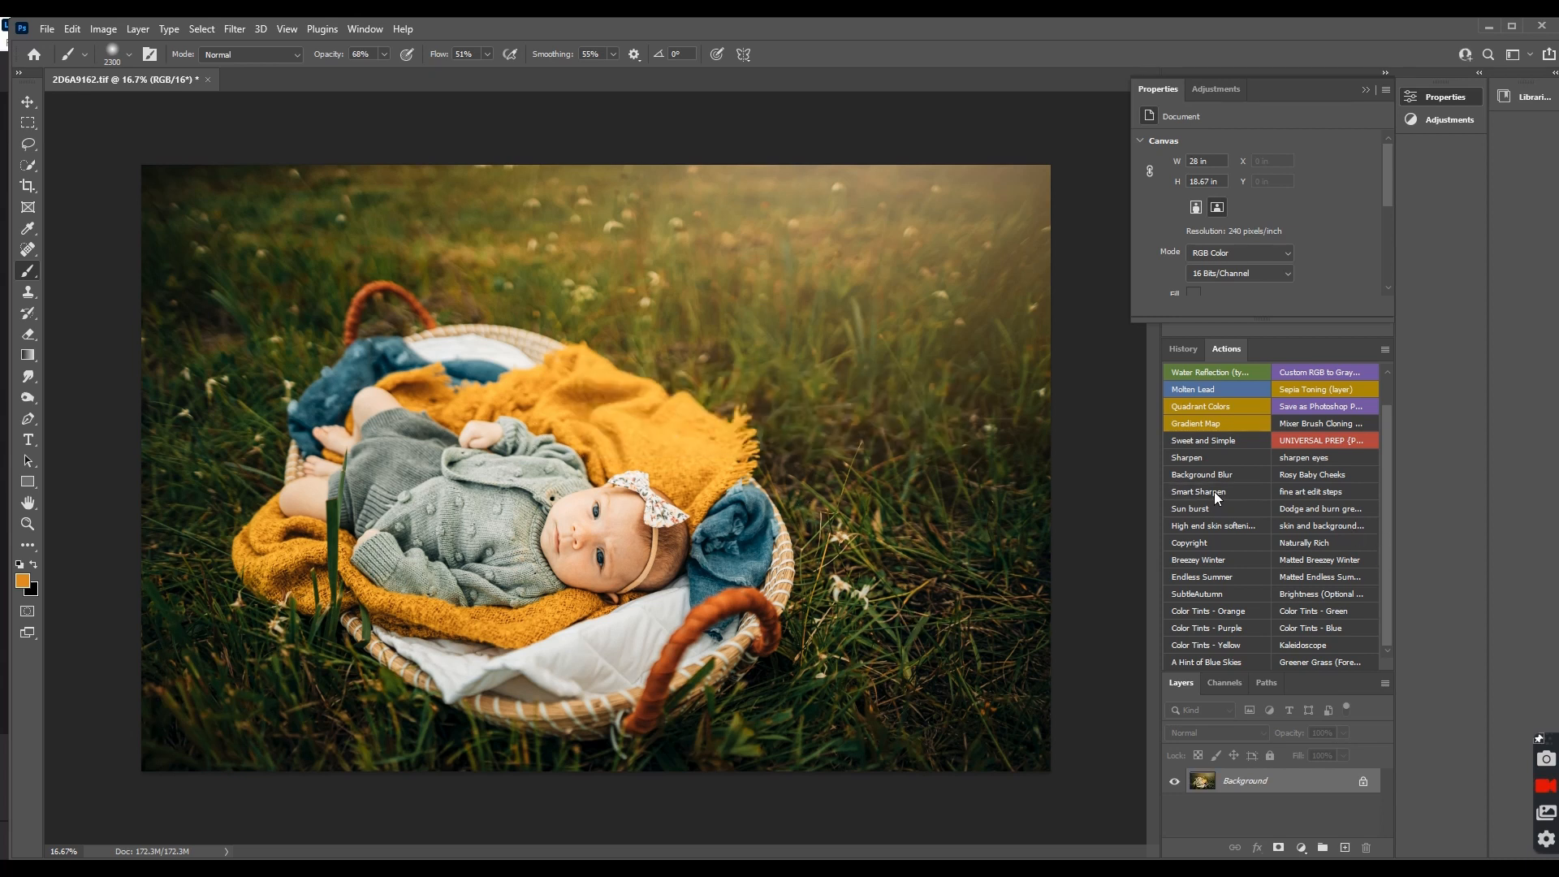
# Duplicate the background onto a layer with a black mask and set its opacity to 61%
pyautogui.hotkey('ctrl', 'j')
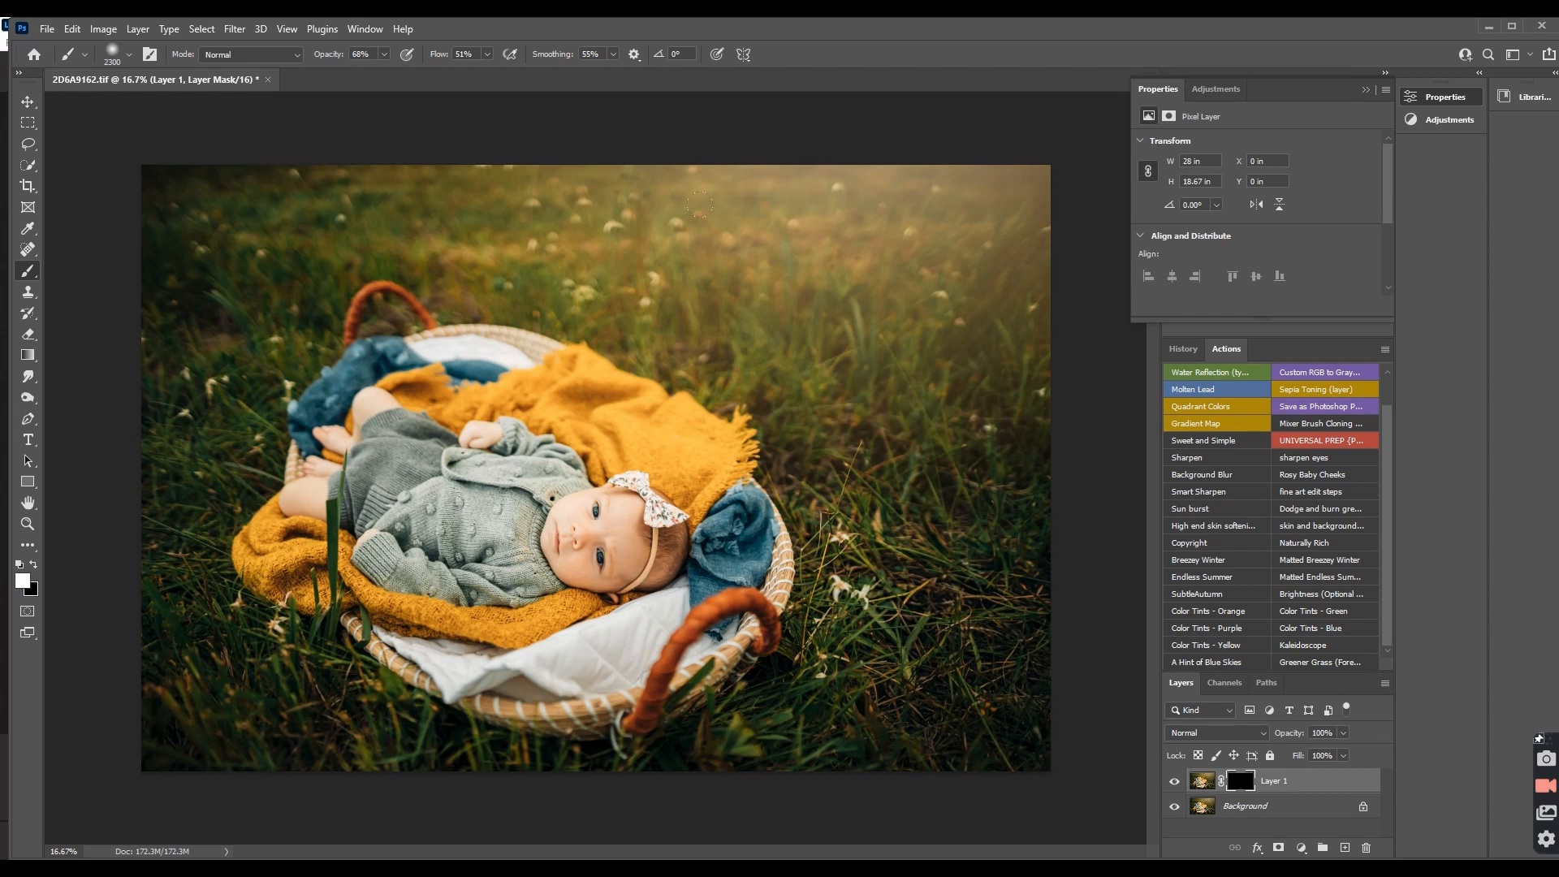
pyautogui.click(1344, 734)
pyautogui.moveTo(1344, 751); pyautogui.dragTo(1314, 751)
# Paint white over the baby on the layer mask with a 1500 px brush, and flatten the image
pyautogui.press('[')
pyautogui.press('[')
pyautogui.press('[')
pyautogui.click(611, 530)
pyautogui.click(532, 507)
pyautogui.moveTo(425, 583); pyautogui.dragTo(655, 549)
pyautogui.click(1384, 684)
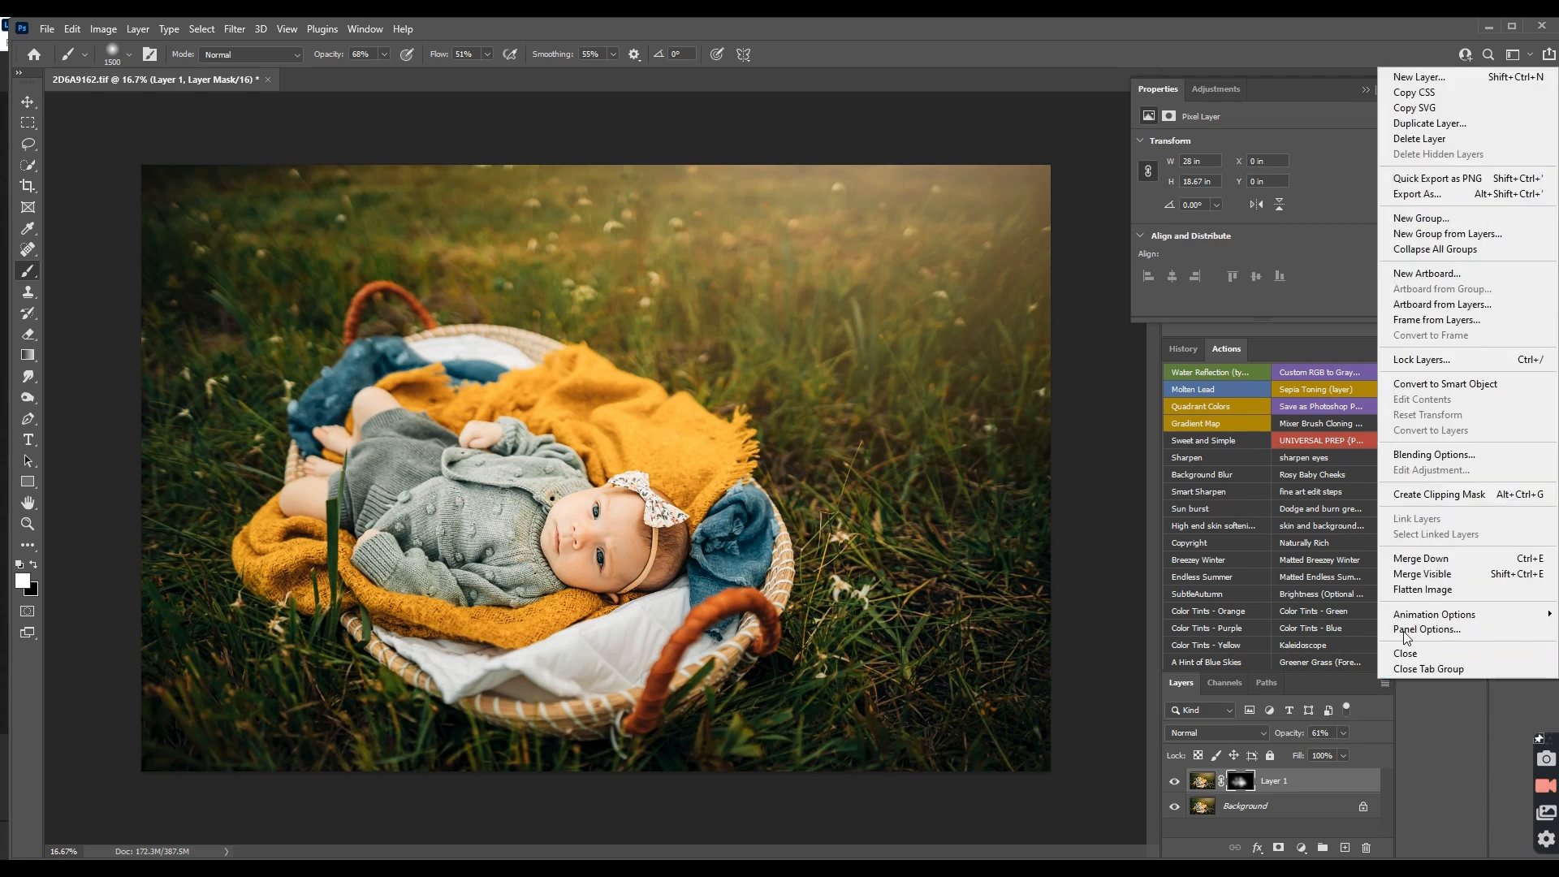
pyautogui.click(1423, 589)
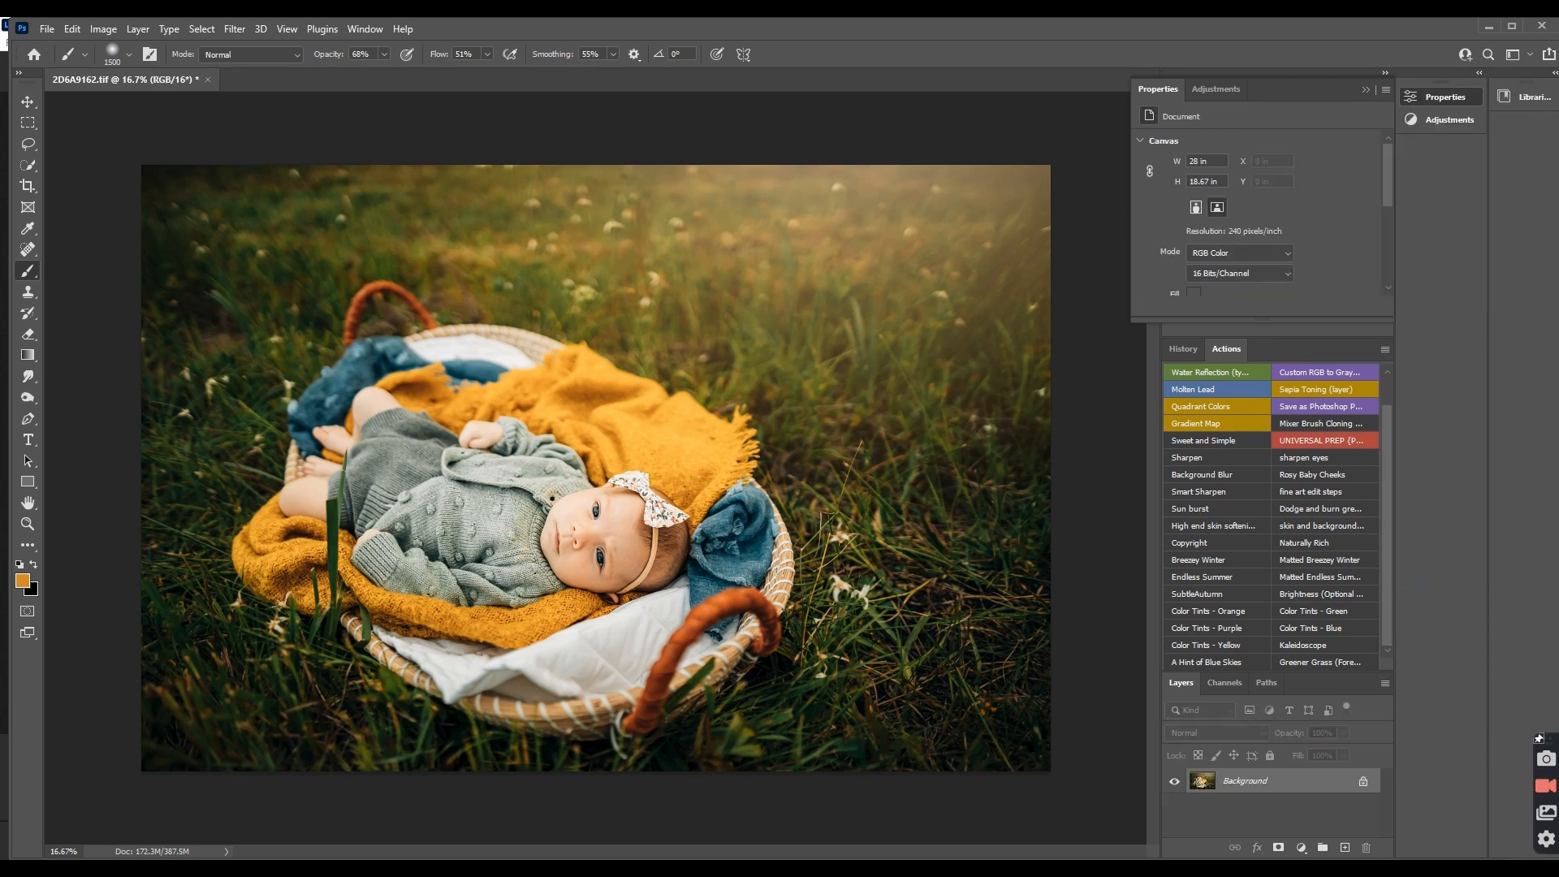
# Add a gray Overlay layer above the background for dodging and set its opacity to 17%
pyautogui.click(1324, 457)
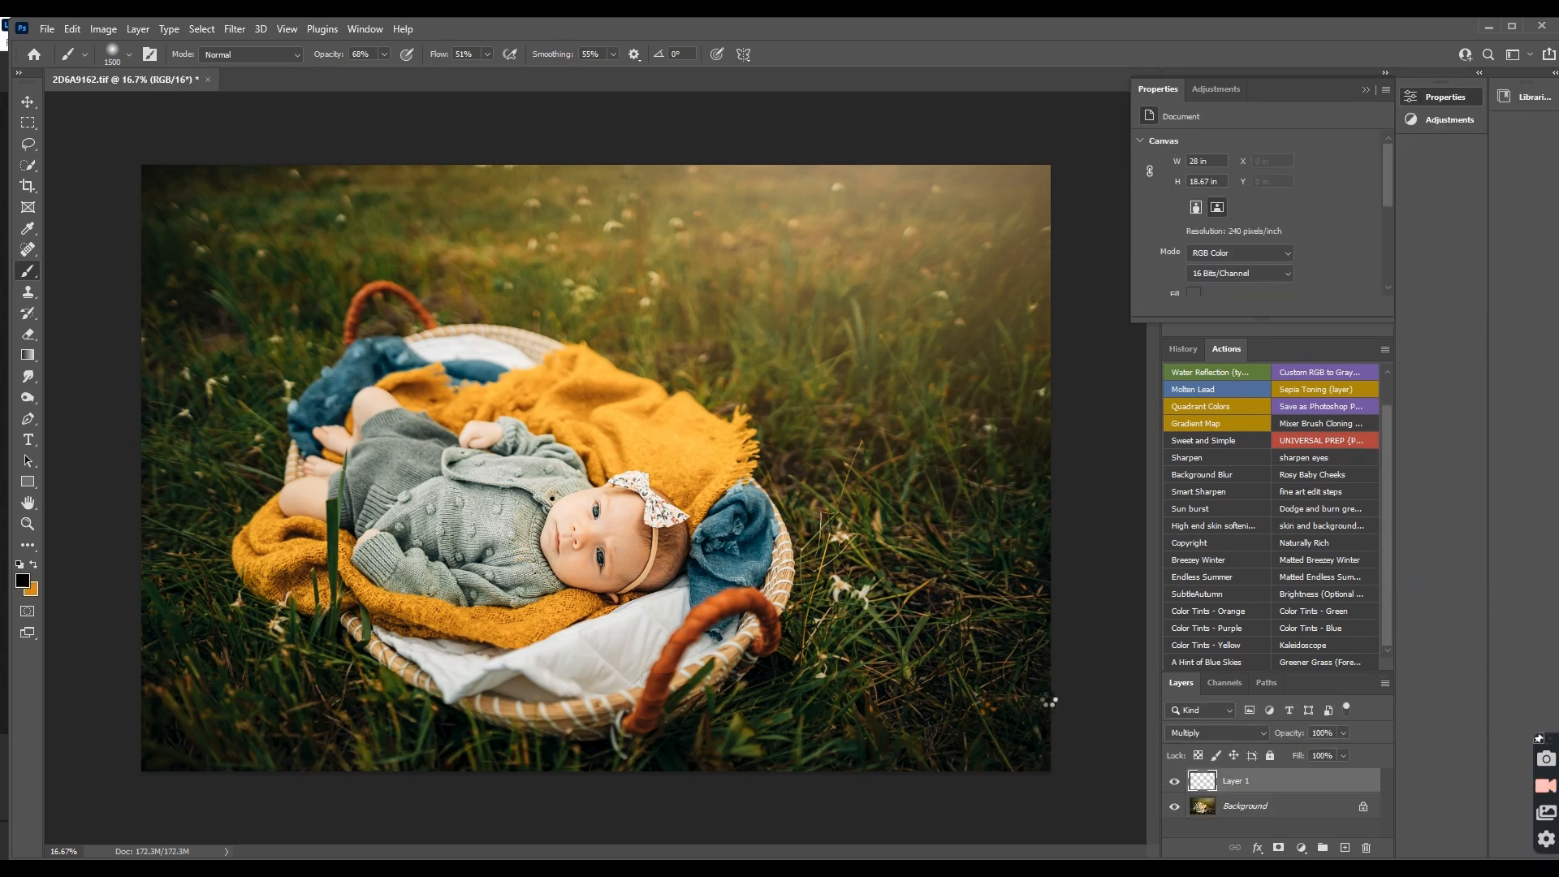
pyautogui.click(1344, 734)
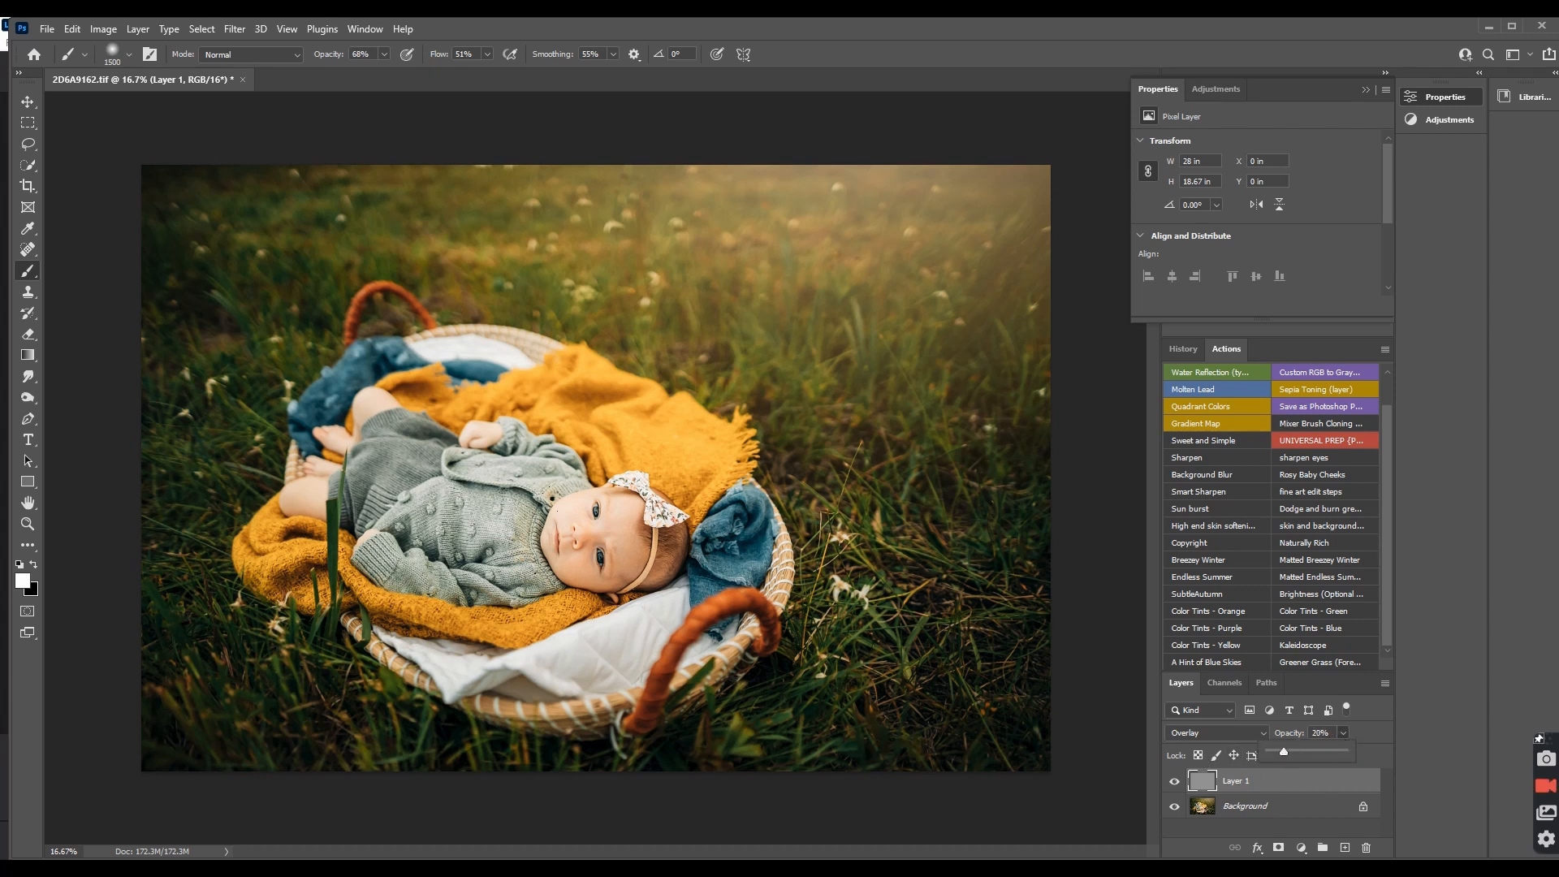
# Reduce the brush size to 80 px and paint white over the baby's eyes on the gray Overlay layer
pyautogui.click(558, 510)
pyautogui.press('[')
pyautogui.press('[')
pyautogui.press('[')
pyautogui.press('[')
pyautogui.press('[')
pyautogui.press('[')
pyautogui.press('[')
pyautogui.press('[')
pyautogui.press('[')
pyautogui.press('[')
pyautogui.press('[')
pyautogui.press('[')
pyautogui.press('[')
pyautogui.press('[')
pyautogui.press('[')
pyautogui.press('[')
pyautogui.press('[')
pyautogui.click(603, 520)
pyautogui.press('[')
pyautogui.press('[')
pyautogui.press('[')
pyautogui.moveTo(605, 513); pyautogui.dragTo(615, 588)
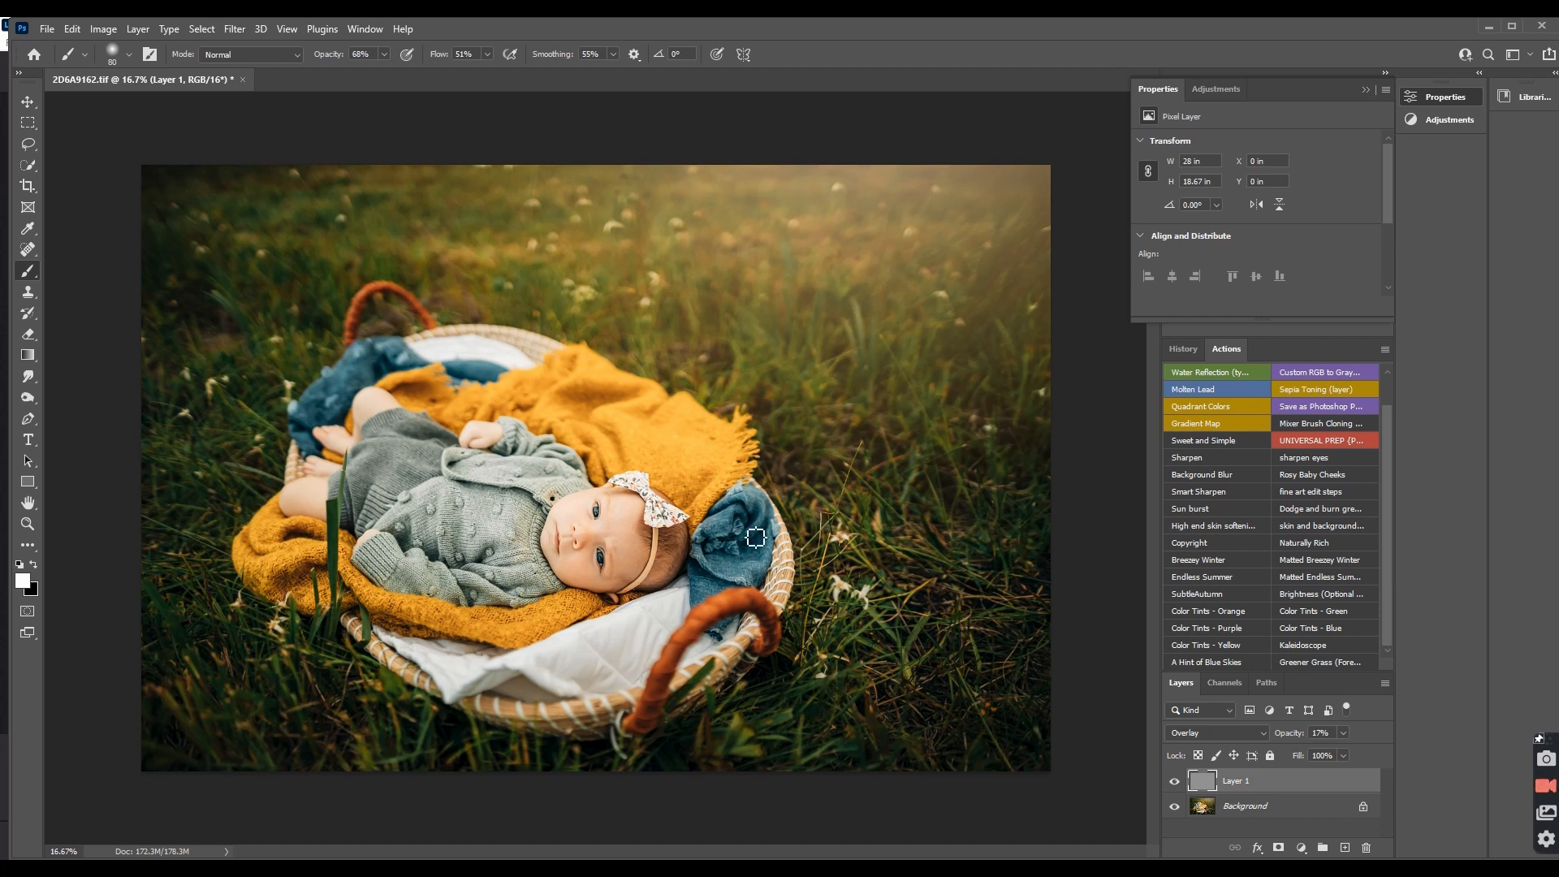
# Save the edited photo, close its document and switch back to Lightroom
pyautogui.hotkey('ctrl', 's')
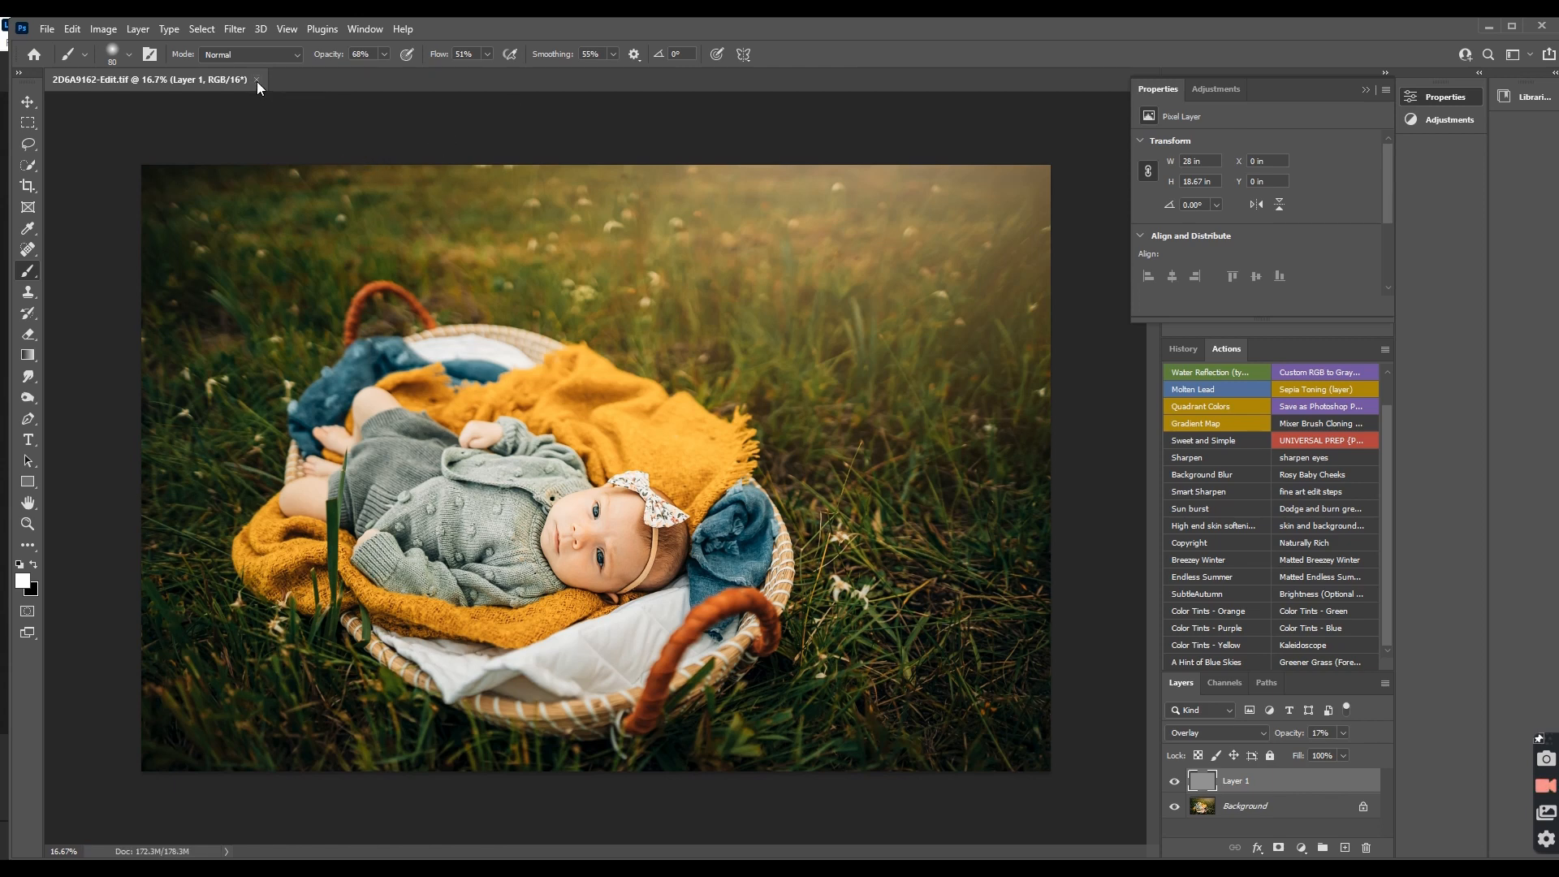
pyautogui.click(256, 80)
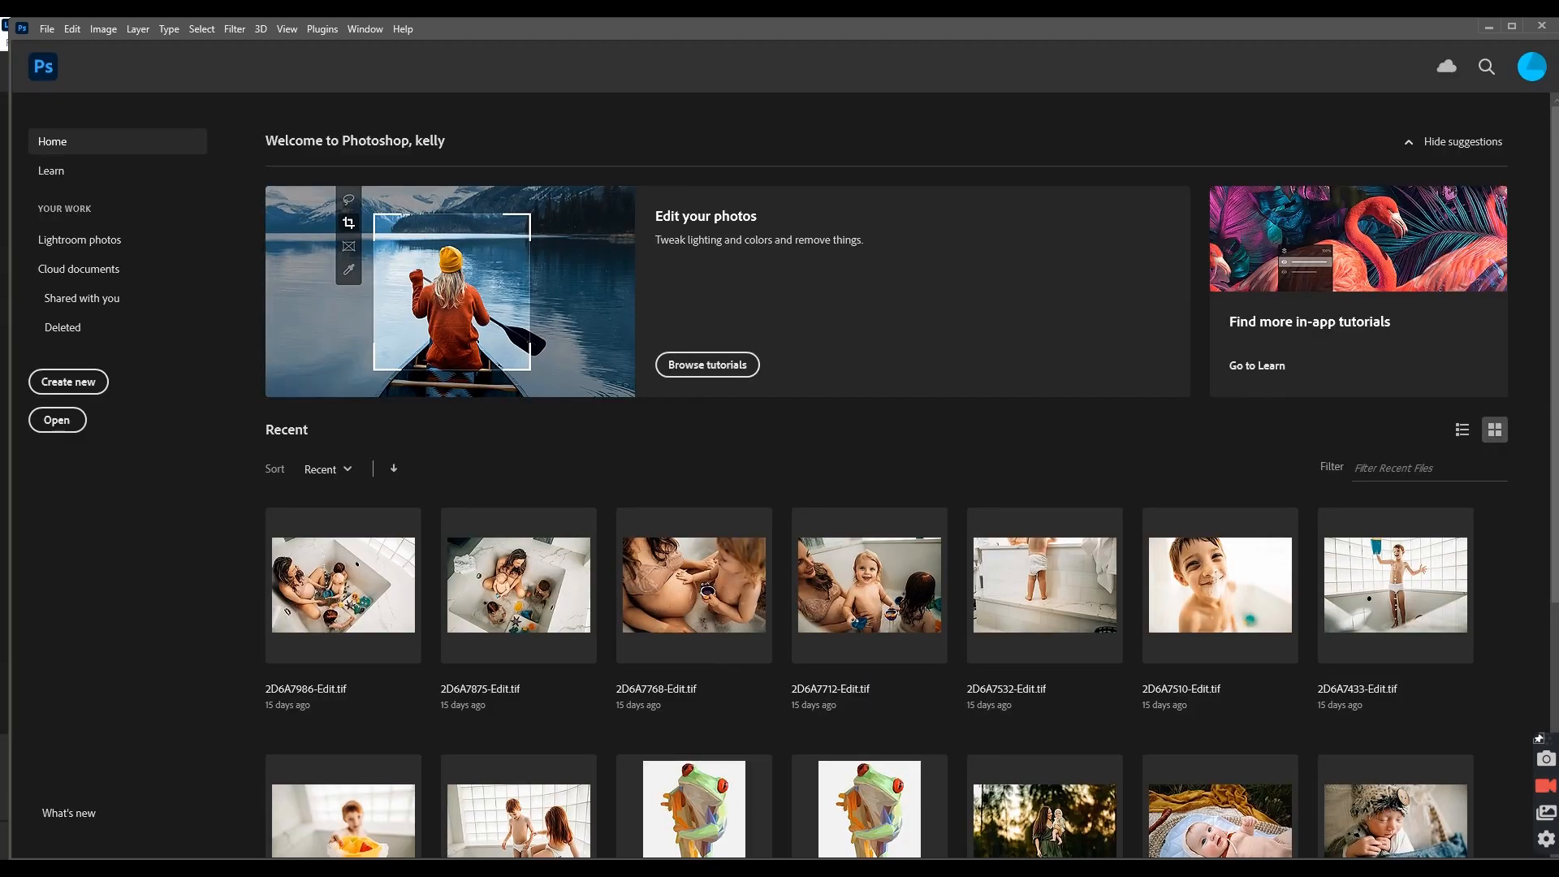
pyautogui.hotkey('alt', 'Tab')
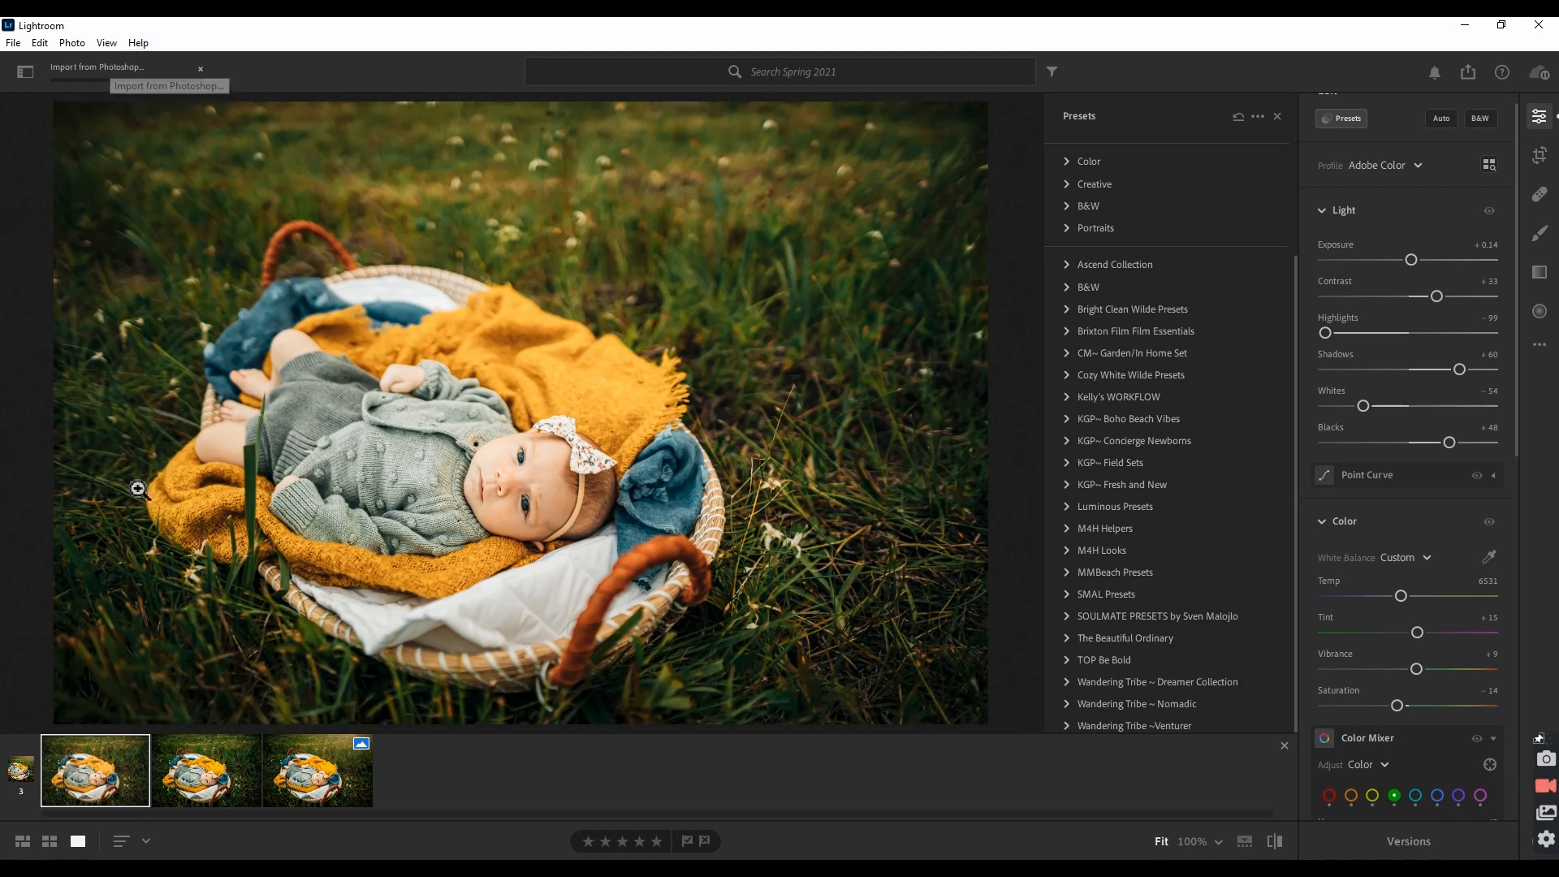
# Compare the imported Photoshop version with the unedited original of the second photo in the stack
pyautogui.click(335, 788)
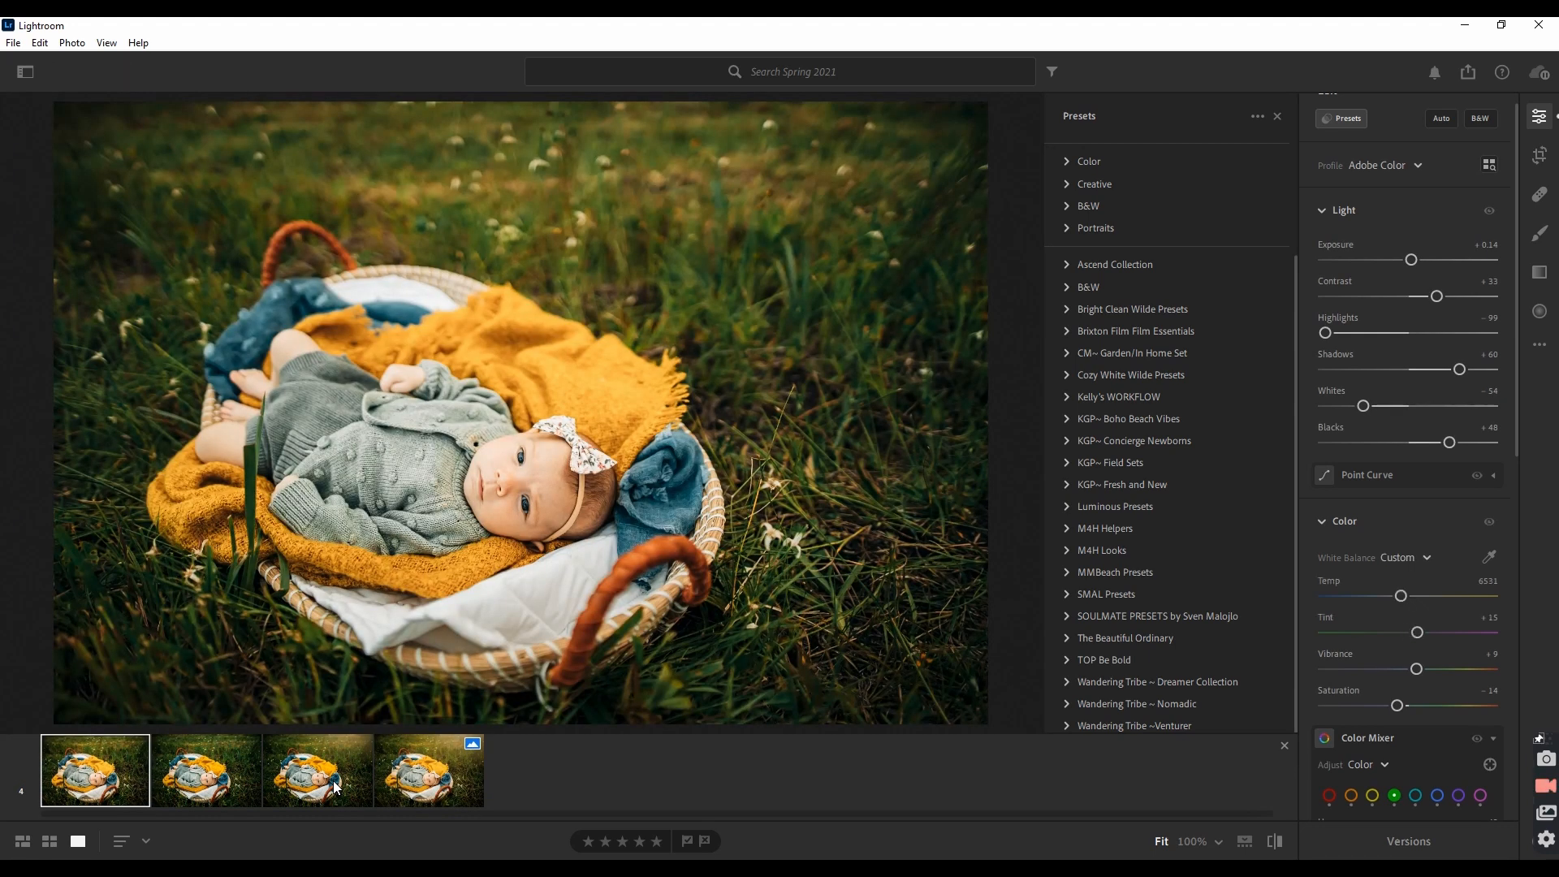
pyautogui.click(439, 784)
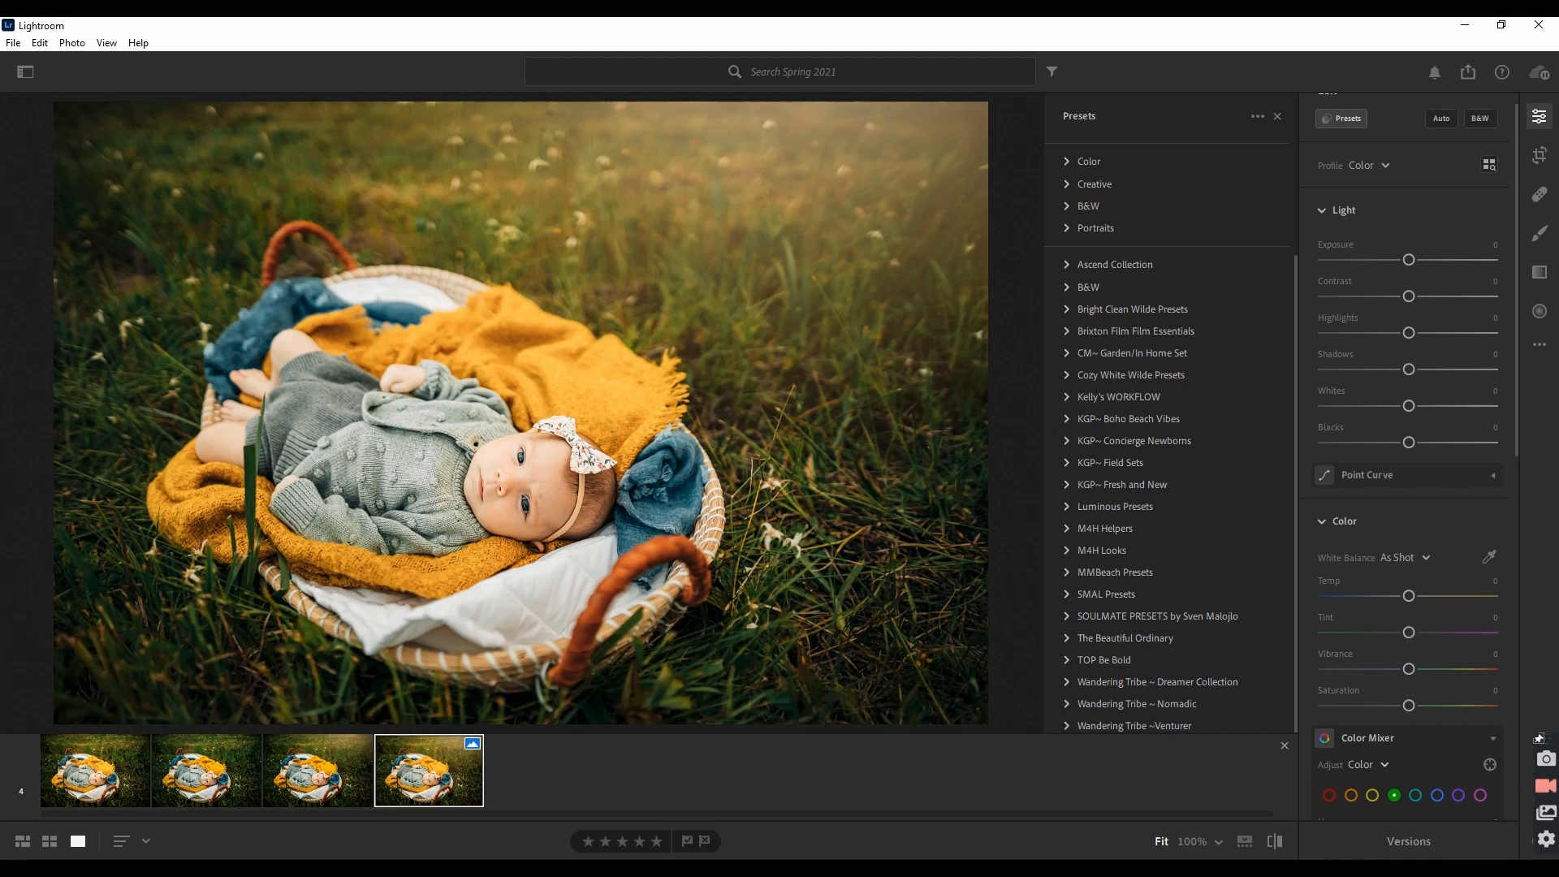
pyautogui.click(203, 776)
pyautogui.click(1277, 840)
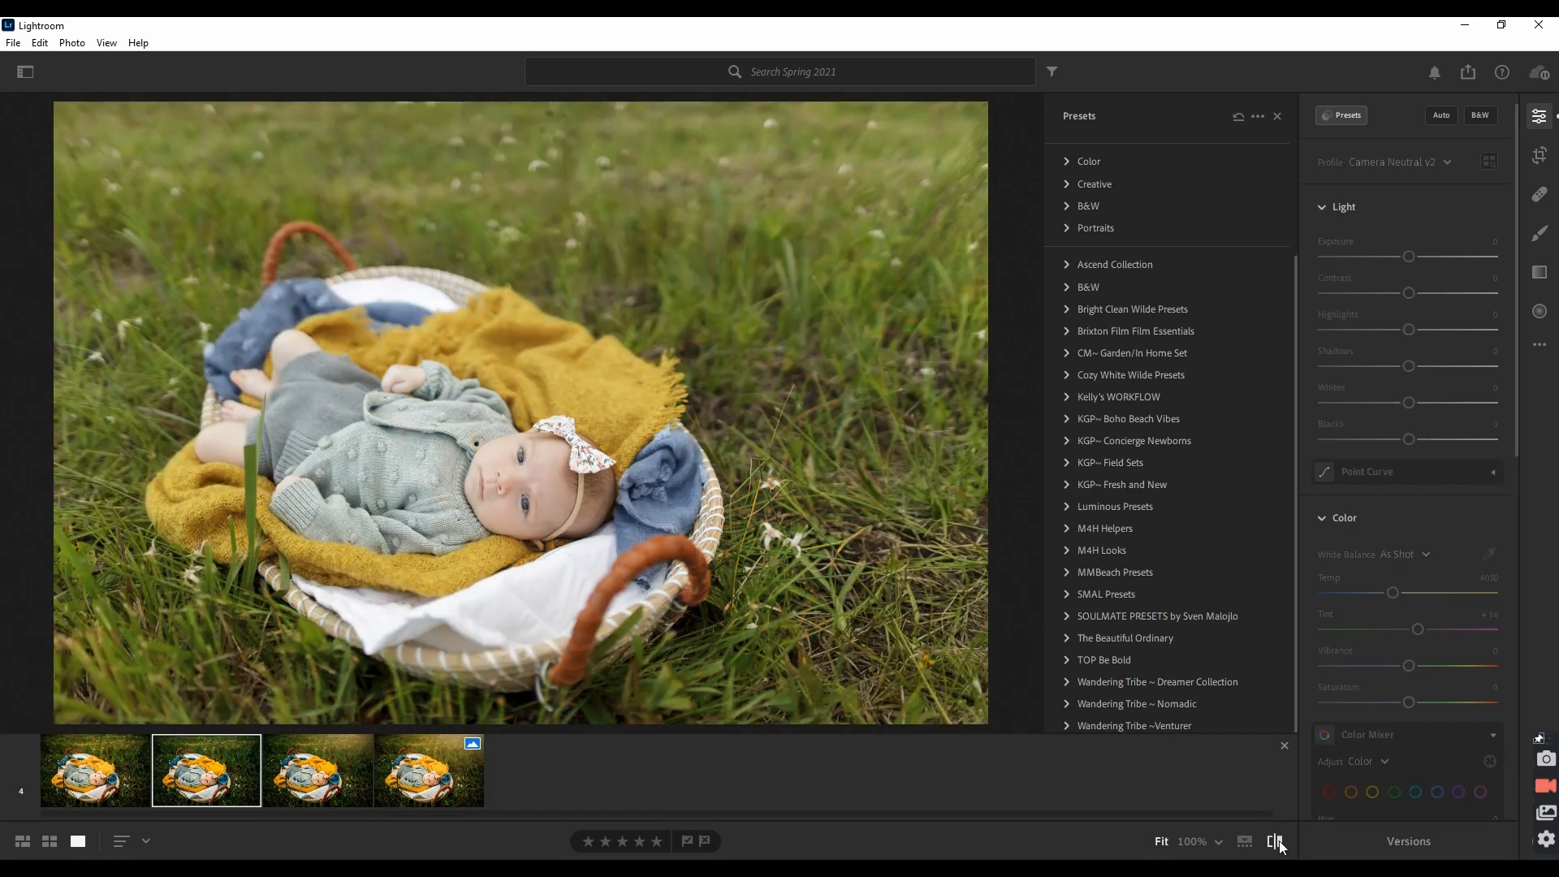
pyautogui.click(436, 781)
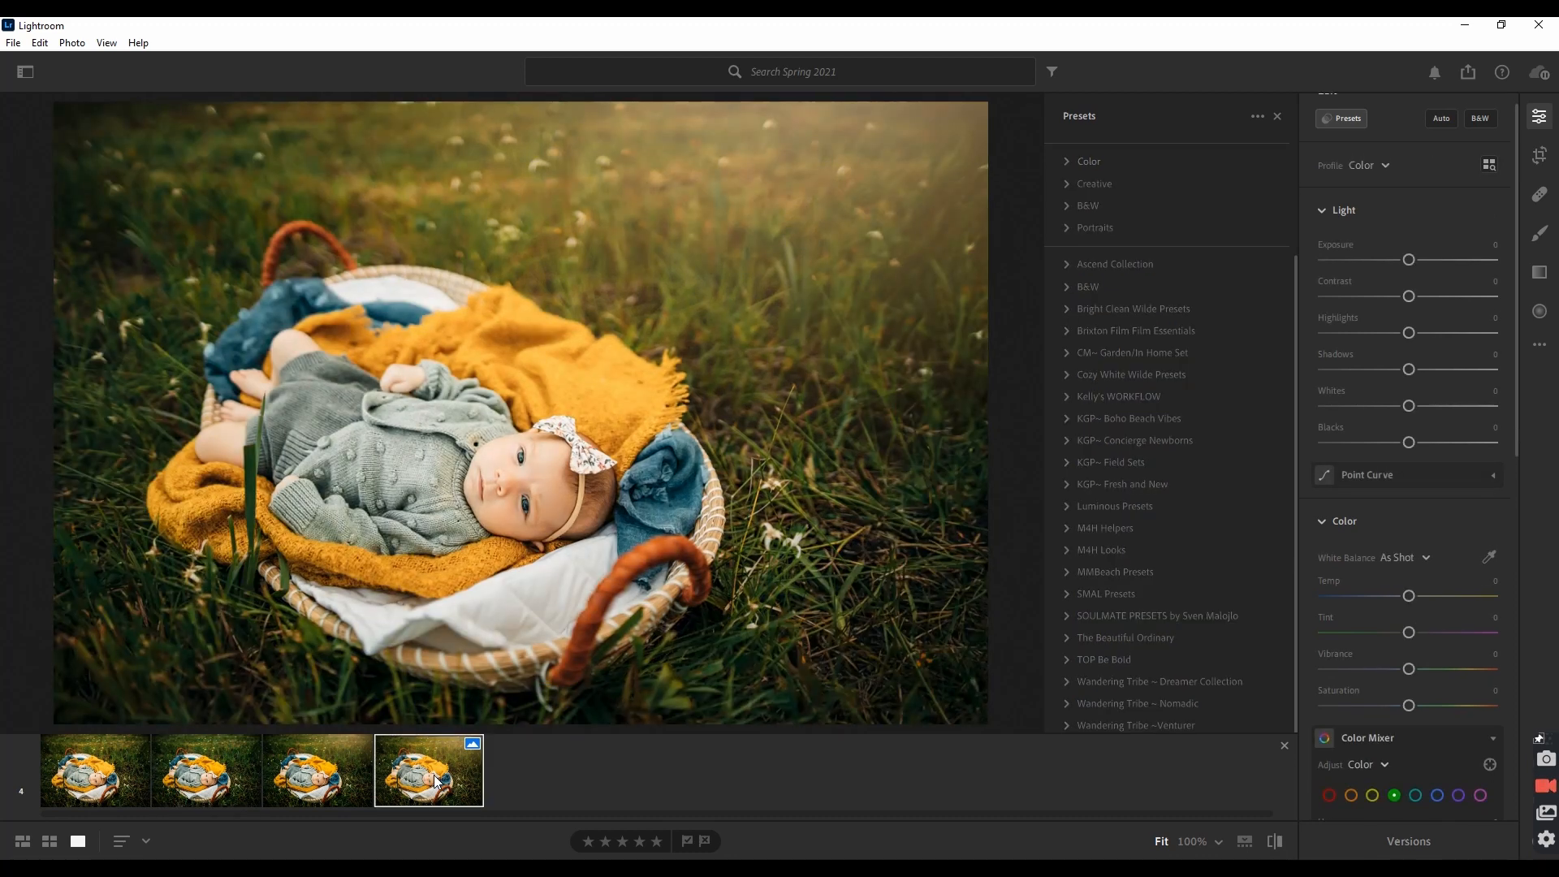